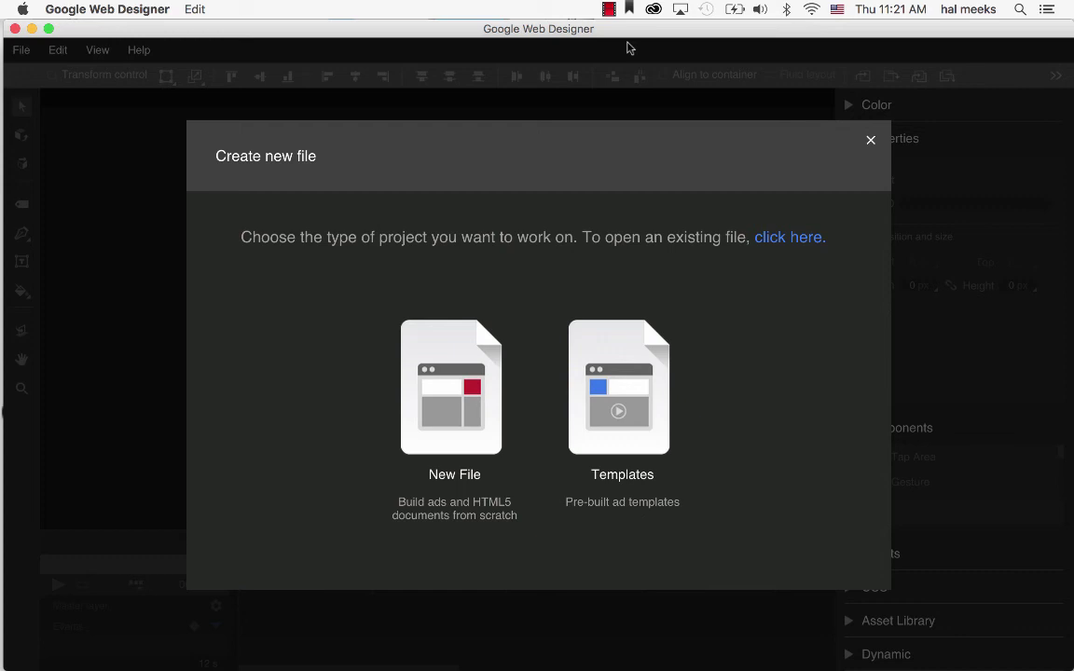
# Step: Start a new blank file from the Create new file dialog
pyautogui.click(433, 333)
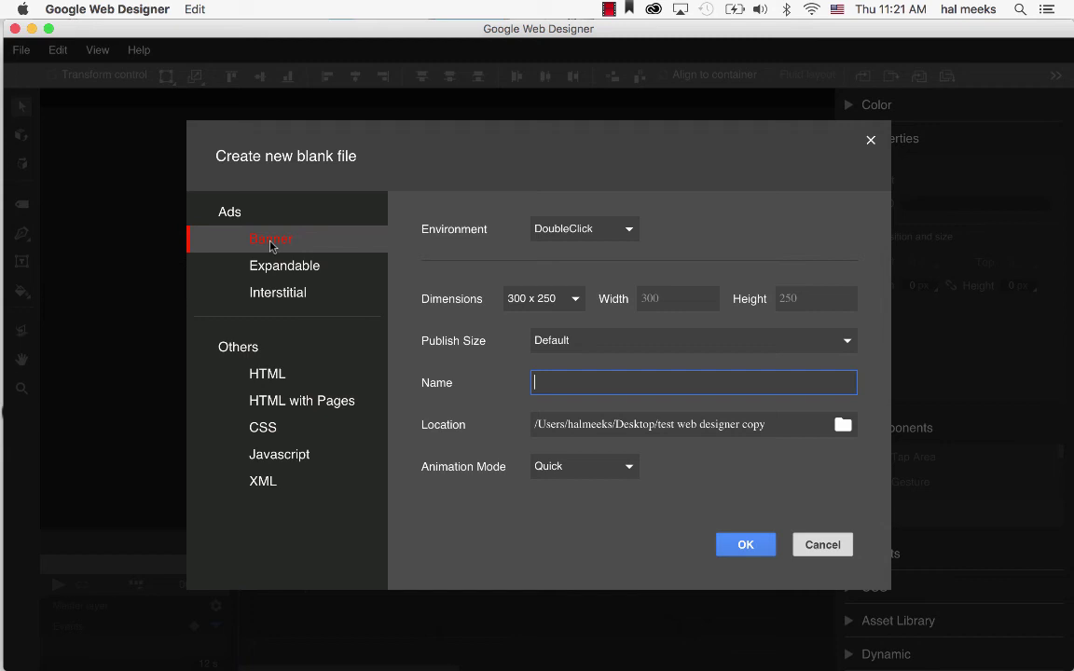
# Step: Create a custom 600 x 600 px blank document named gallery
pyautogui.click(573, 301)
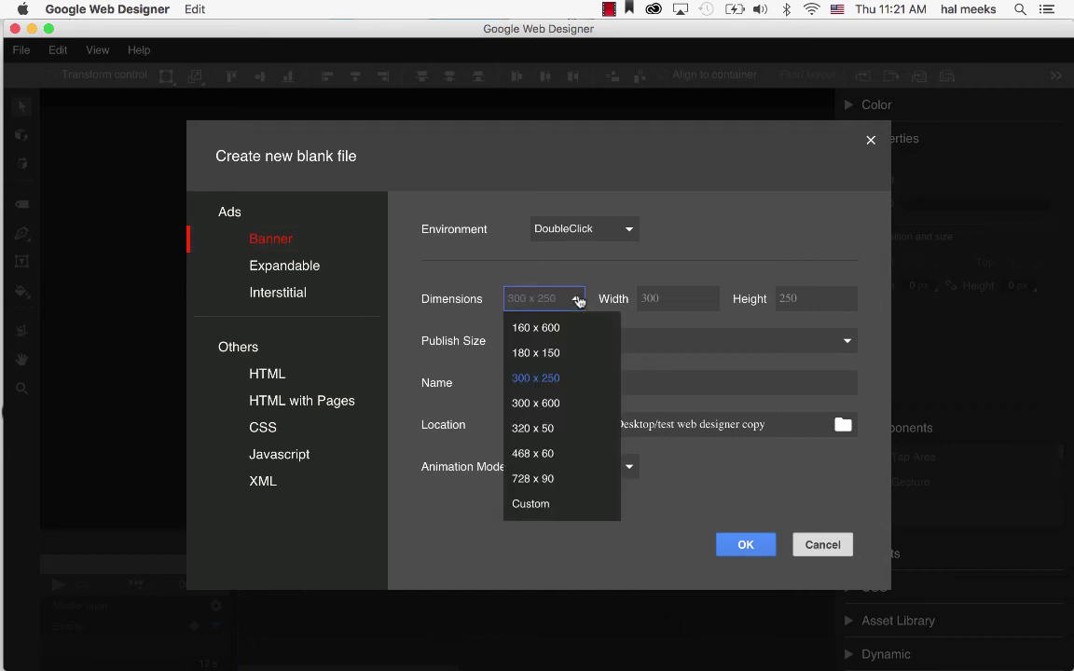
pyautogui.click(562, 504)
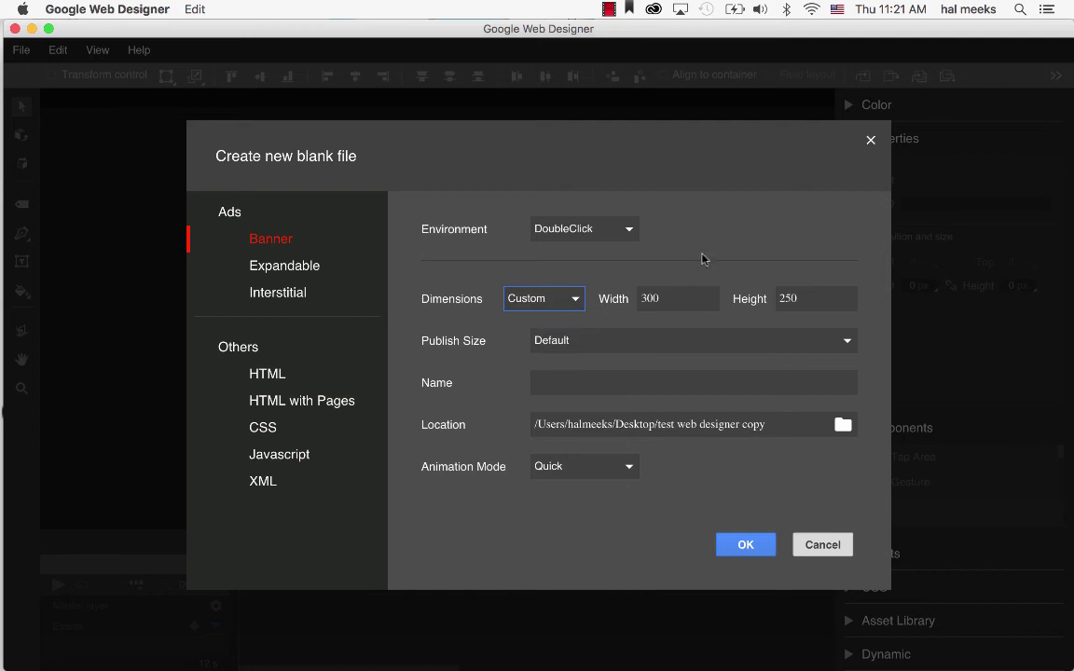
pyautogui.doubleClick(689, 297)
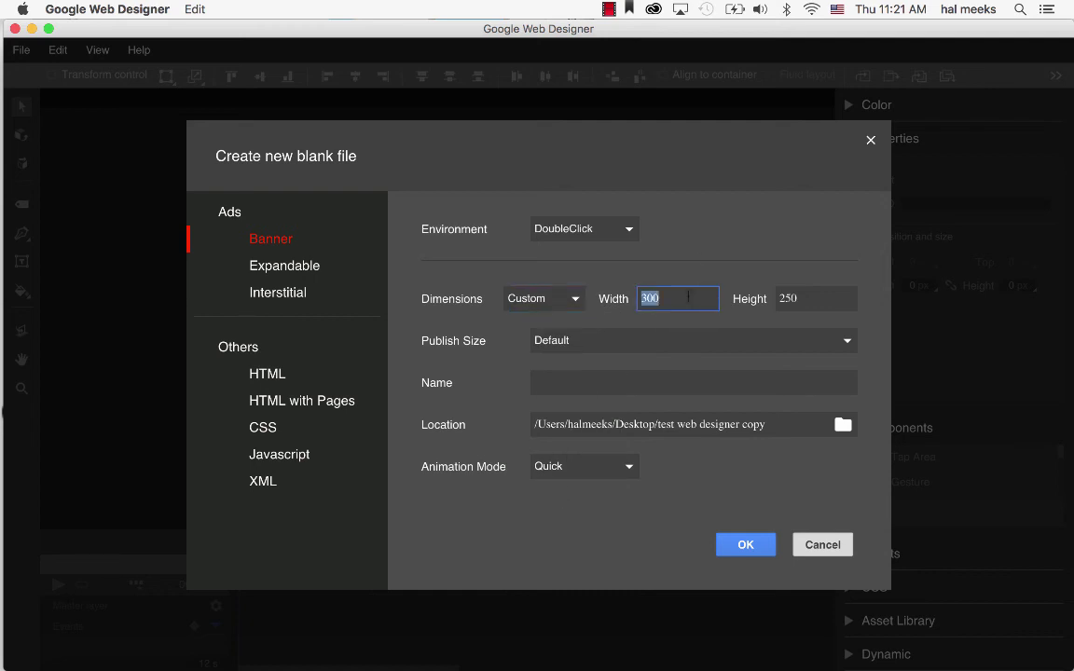
pyautogui.write('600')
pyautogui.doubleClick(798, 298)
pyautogui.write('600')
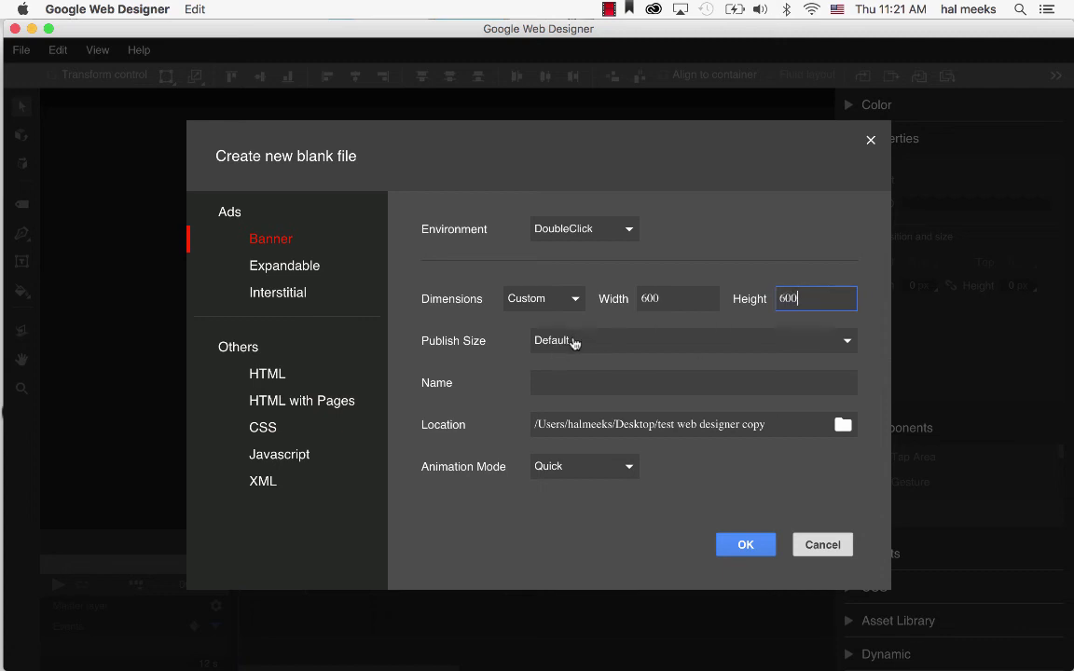
pyautogui.click(565, 382)
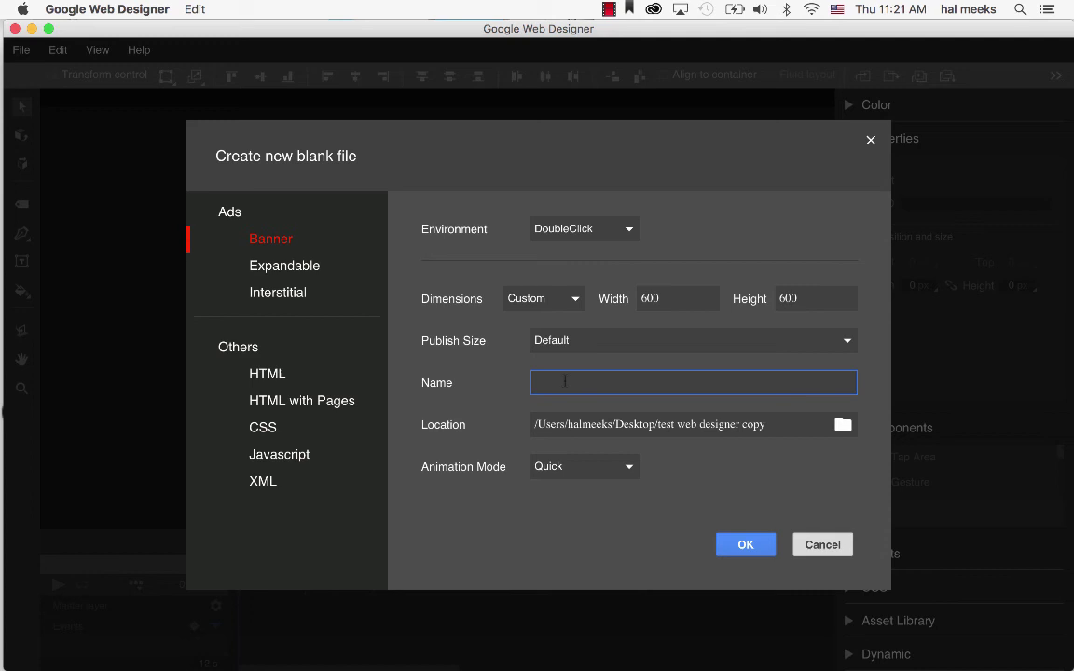
pyautogui.write('gallery')
pyautogui.click(728, 545)
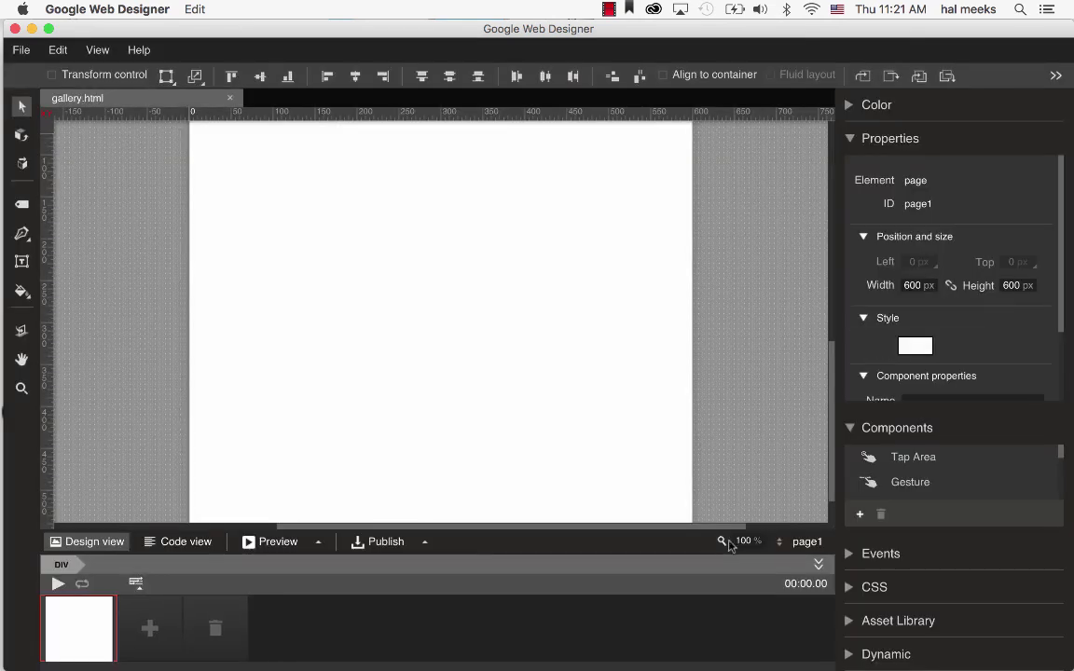
pyautogui.moveTo(832, 362); pyautogui.dragTo(797, 354)
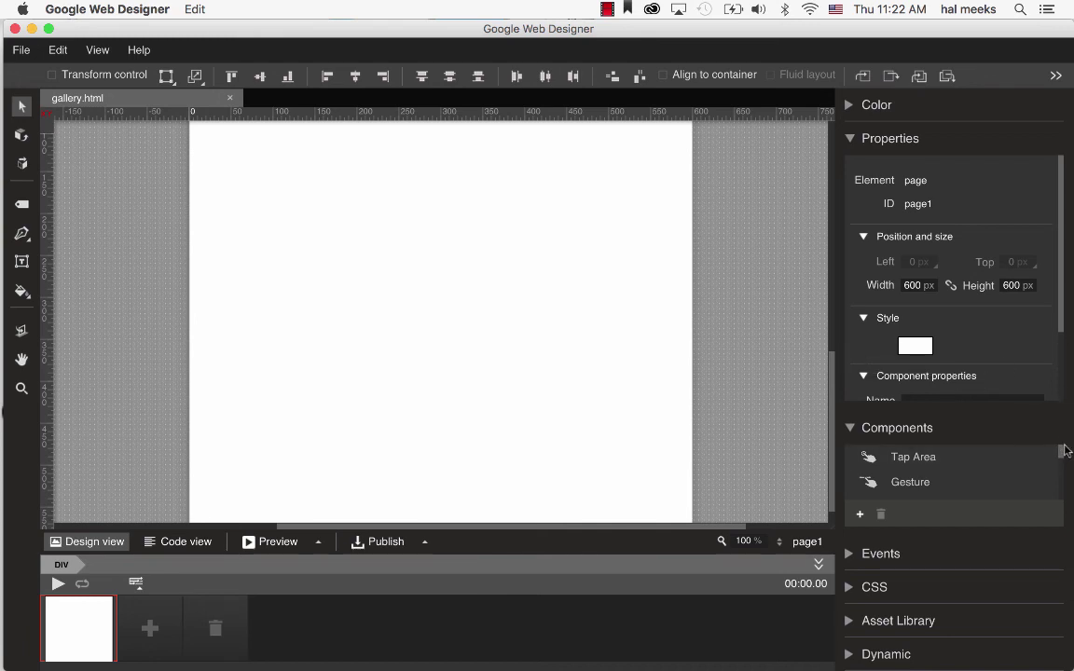
pyautogui.moveTo(1065, 450); pyautogui.dragTo(1064, 475)
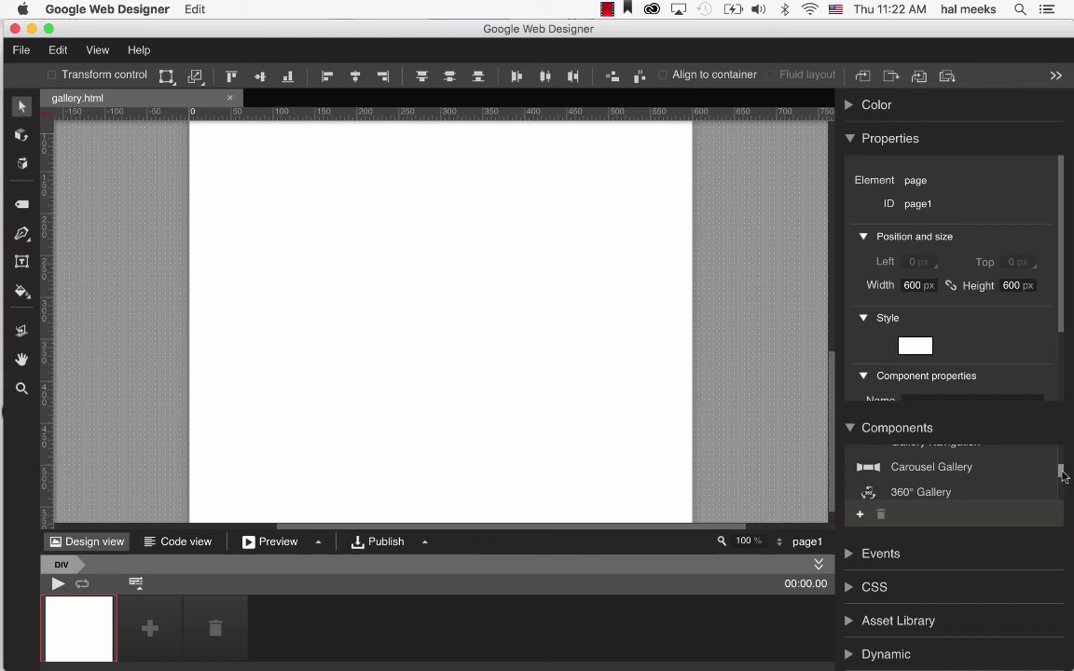
# Step: Drop a 200 x 140 Carousel Gallery onto the page and move it to left 215, top 284
pyautogui.moveTo(959, 472); pyautogui.dragTo(418, 319)
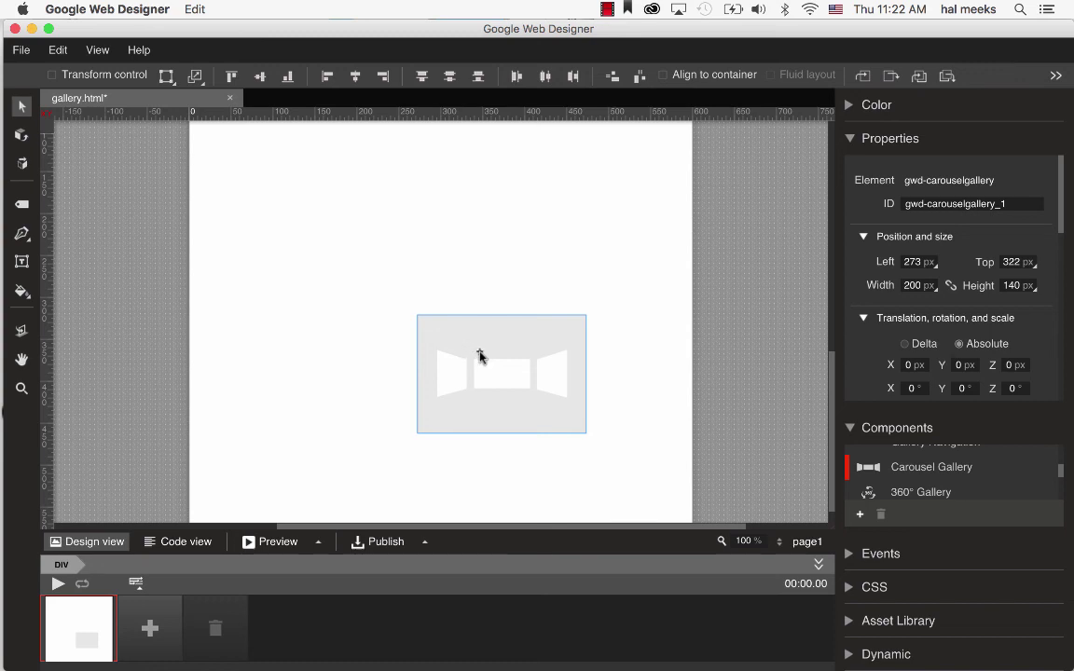
pyautogui.moveTo(478, 353); pyautogui.dragTo(432, 330)
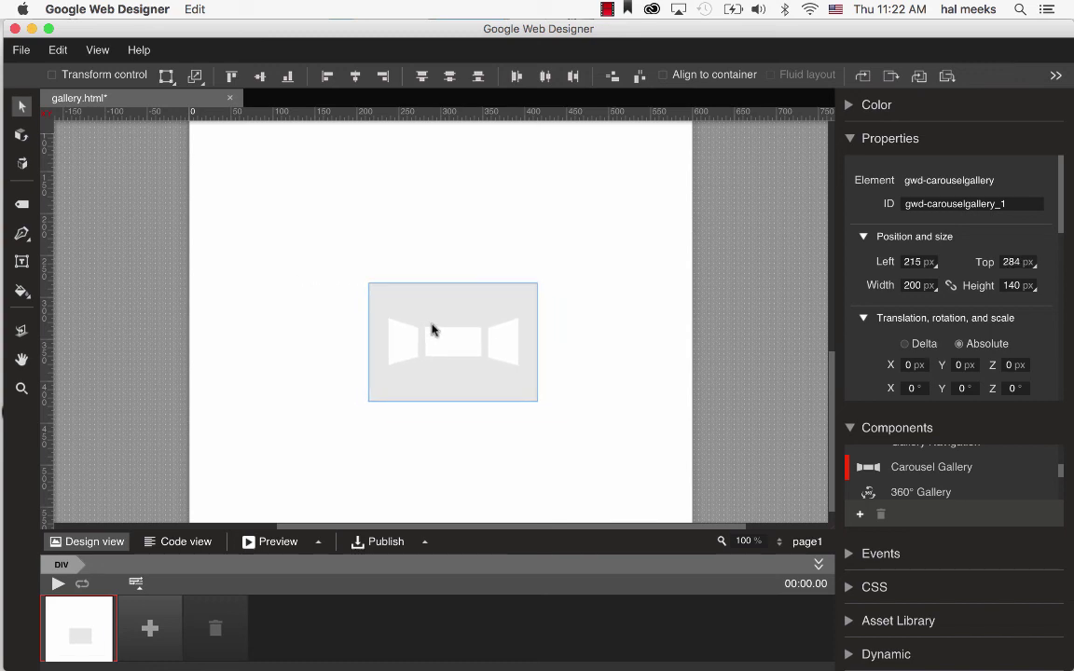
# Step: Resize the carousel with Transform control to 599 x 397 px at left 1, top 142
pyautogui.click(53, 76)
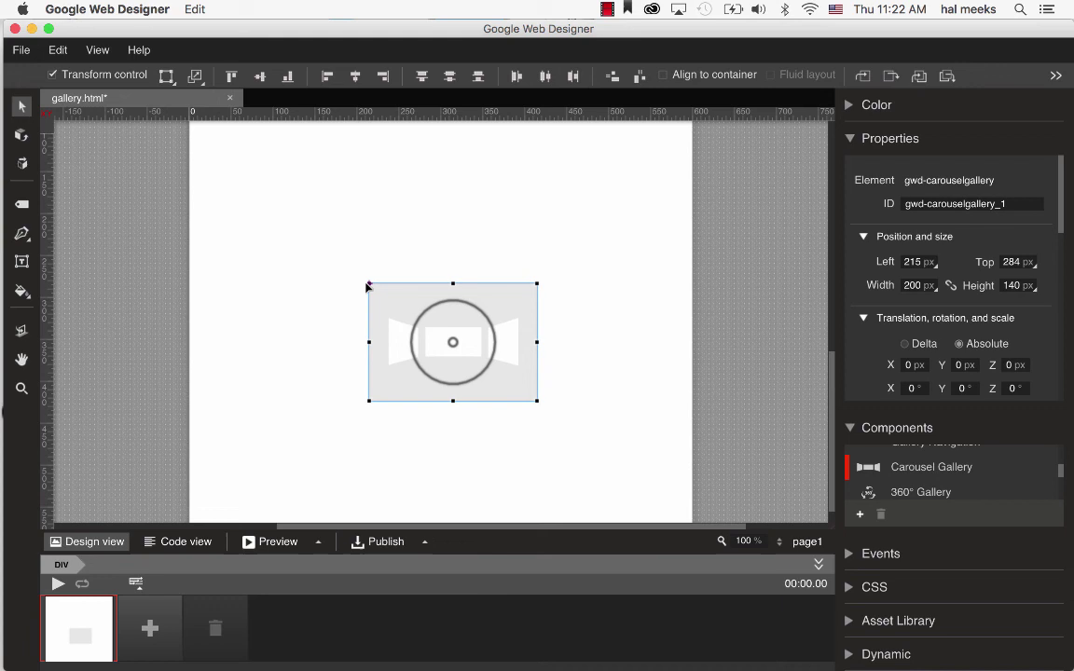
pyautogui.moveTo(368, 284); pyautogui.dragTo(190, 163)
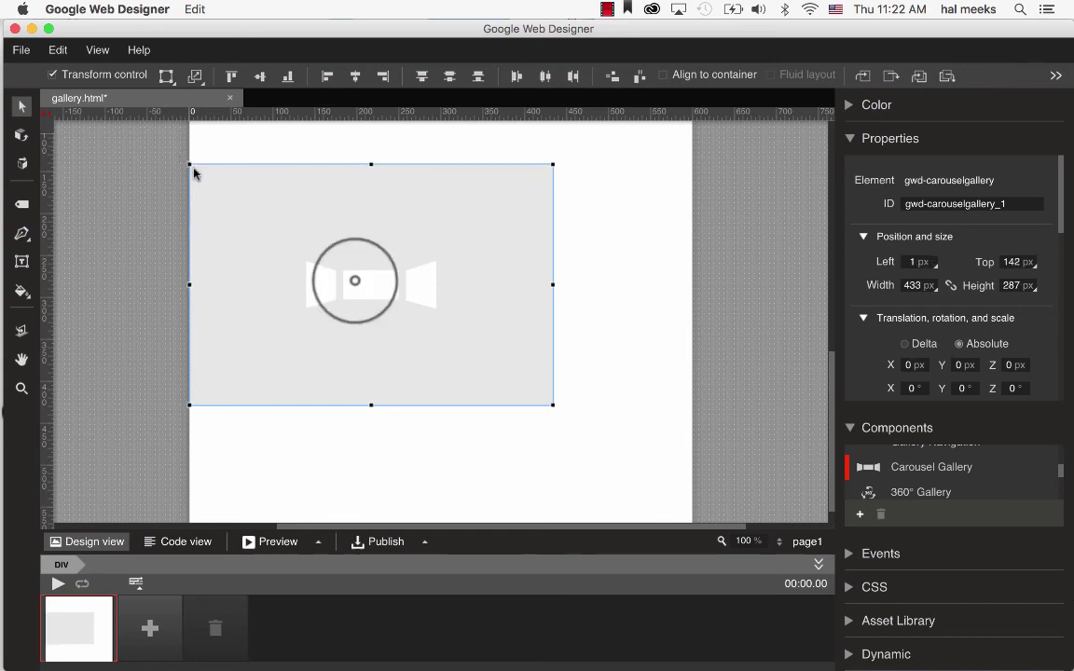
pyautogui.moveTo(554, 407); pyautogui.dragTo(692, 457)
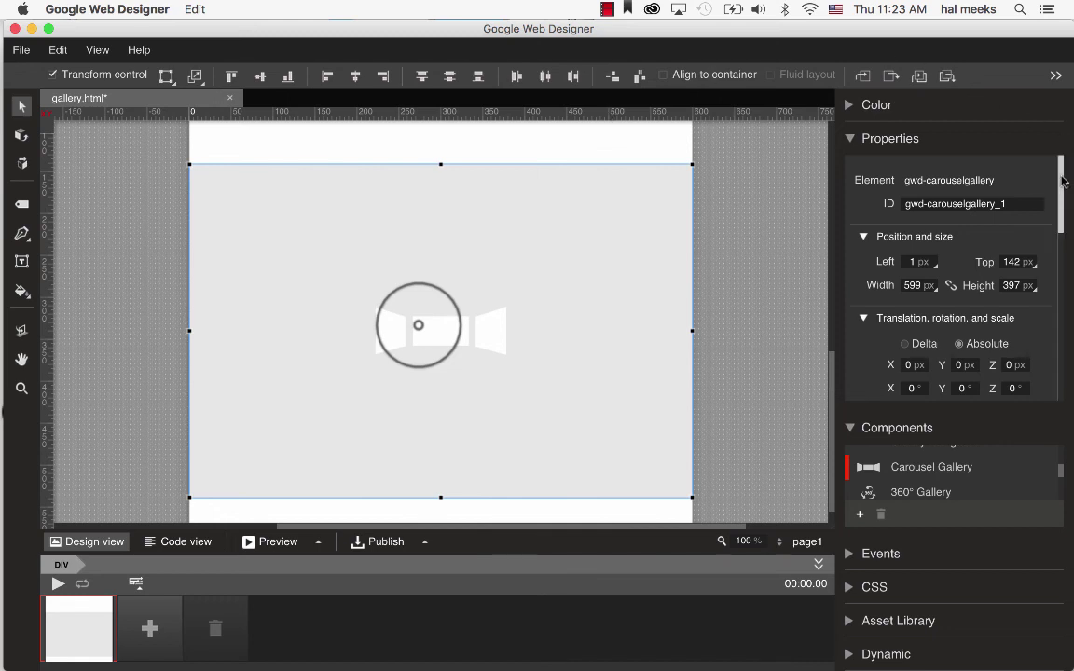
pyautogui.moveTo(1063, 181); pyautogui.dragTo(1071, 348)
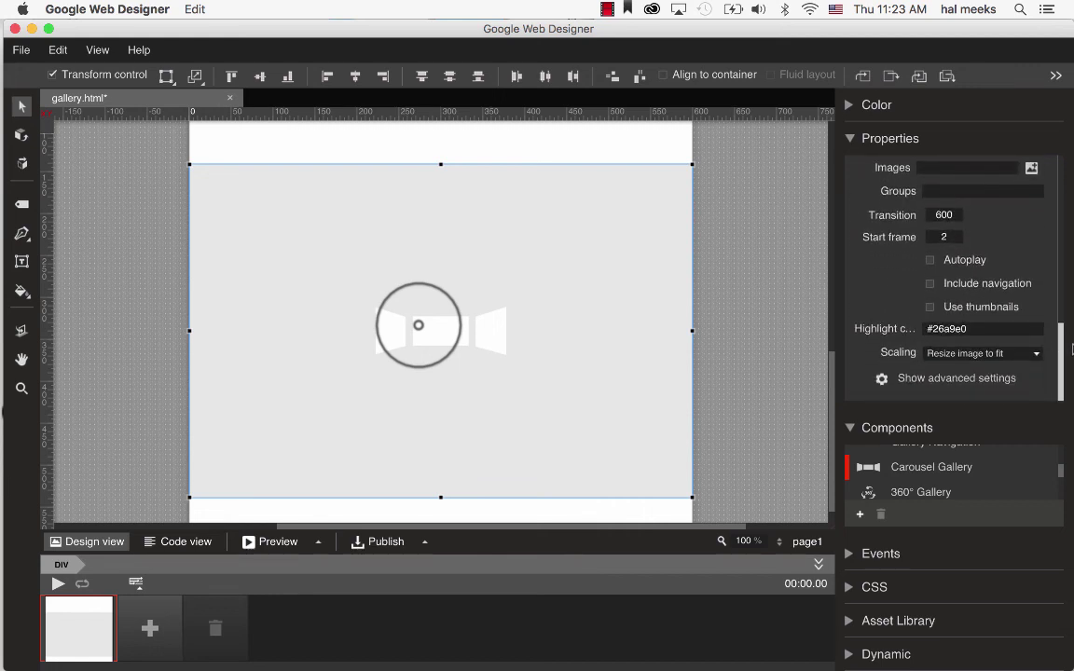
# Step: Open the Images picker in the carousel's Component properties
pyautogui.click(1030, 169)
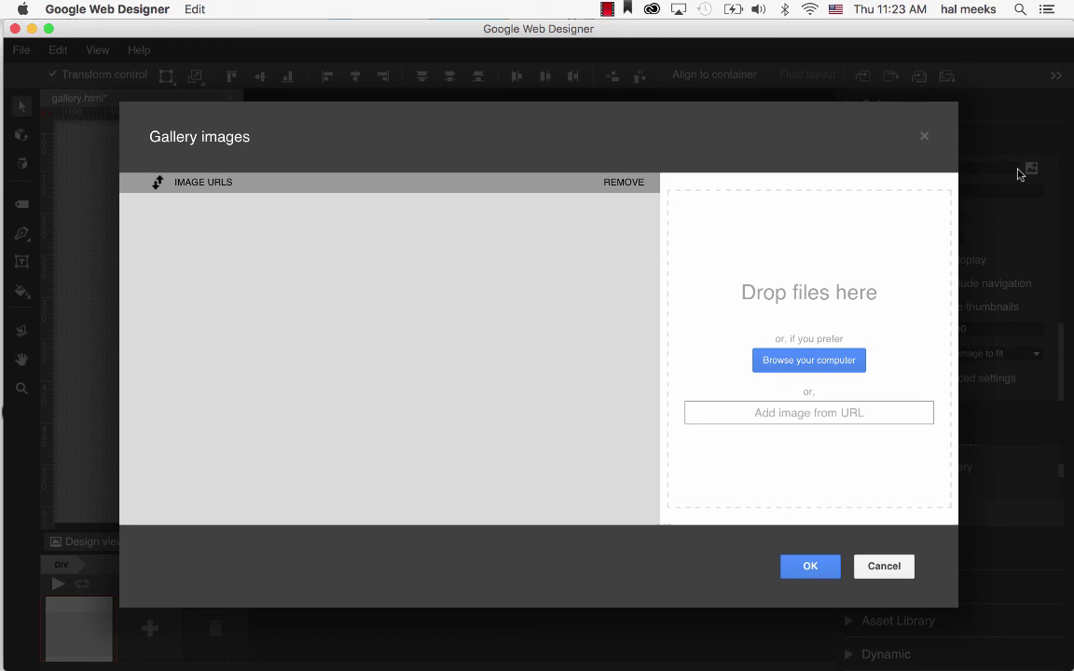
# Step: Add orebmartian9 through orebmartian4 from the computer to the gallery's image list
pyautogui.click(834, 367)
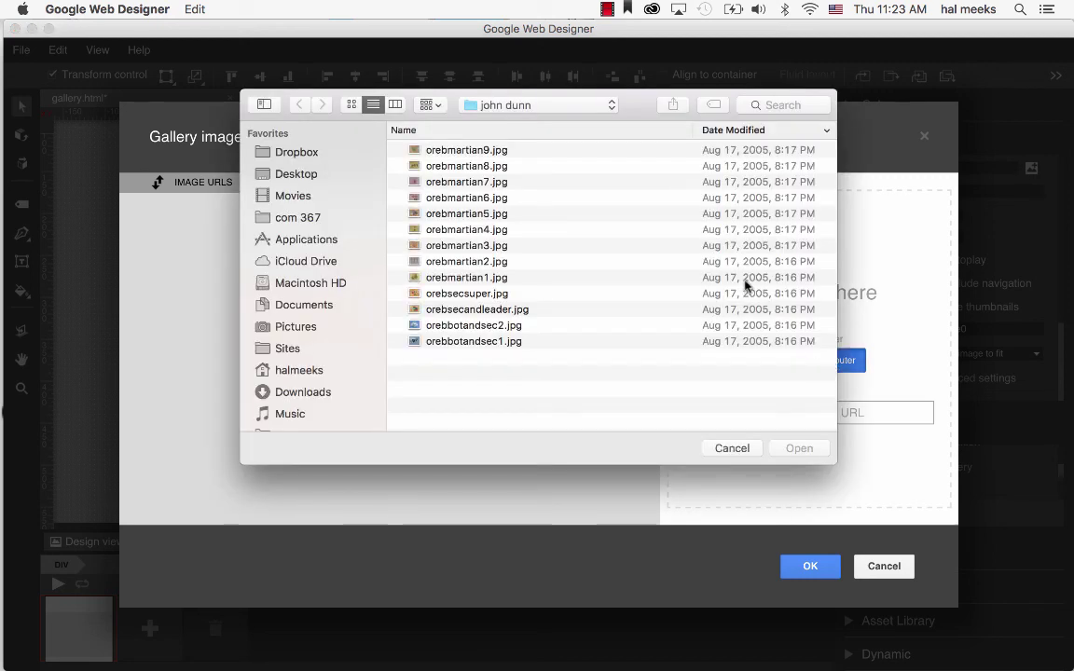
pyautogui.click(491, 153)
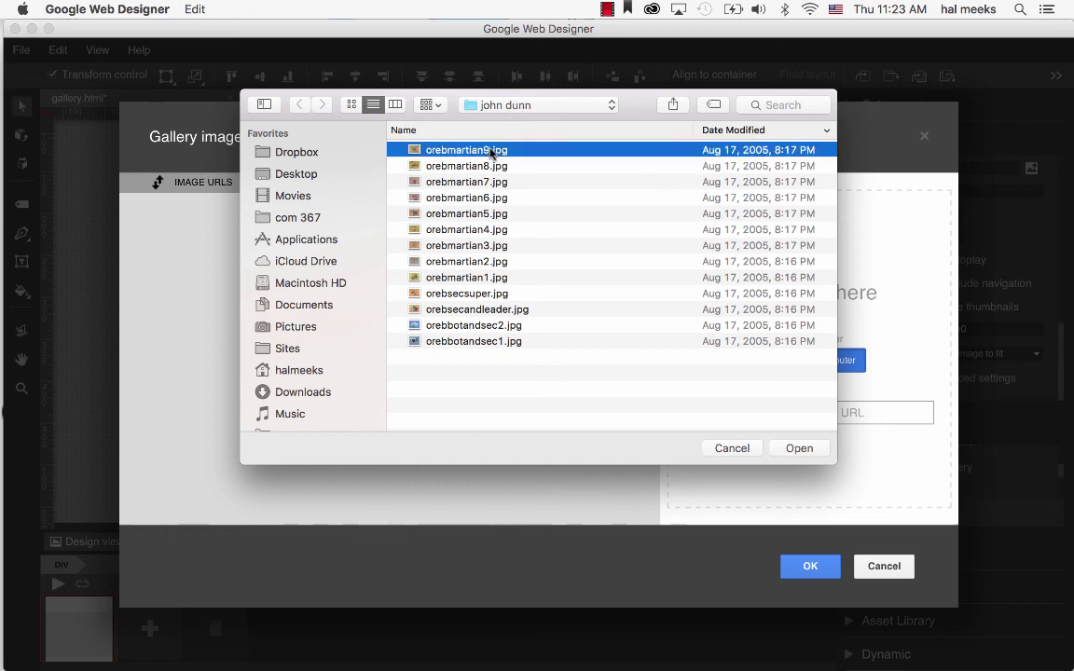
pyautogui.keyDown('shift'); pyautogui.click(489, 229); pyautogui.keyUp('shift')
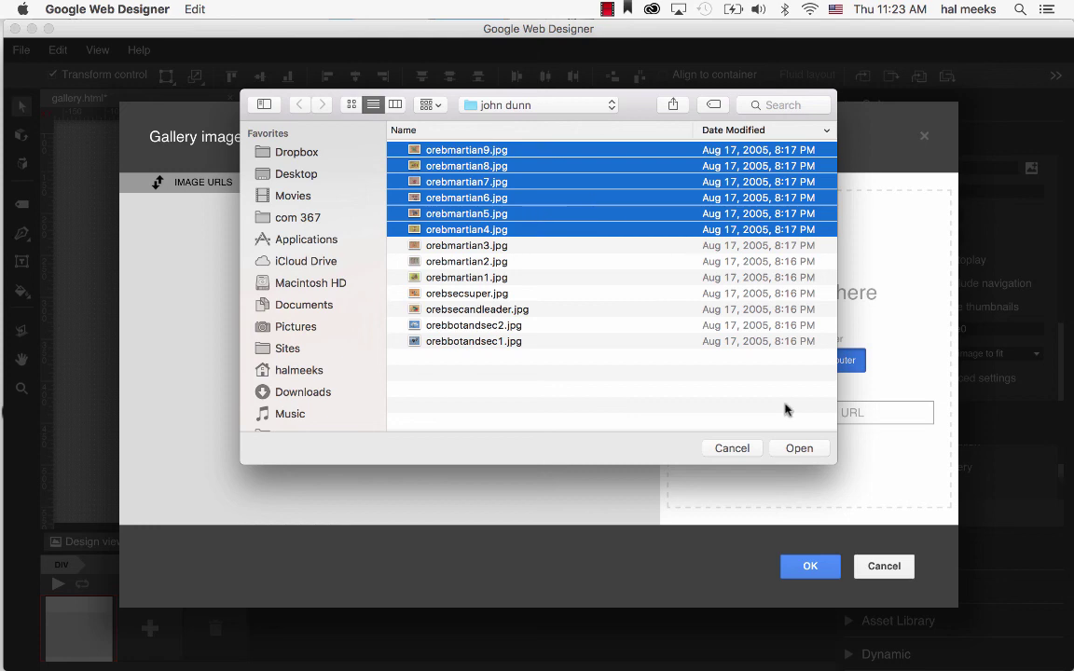
pyautogui.click(797, 449)
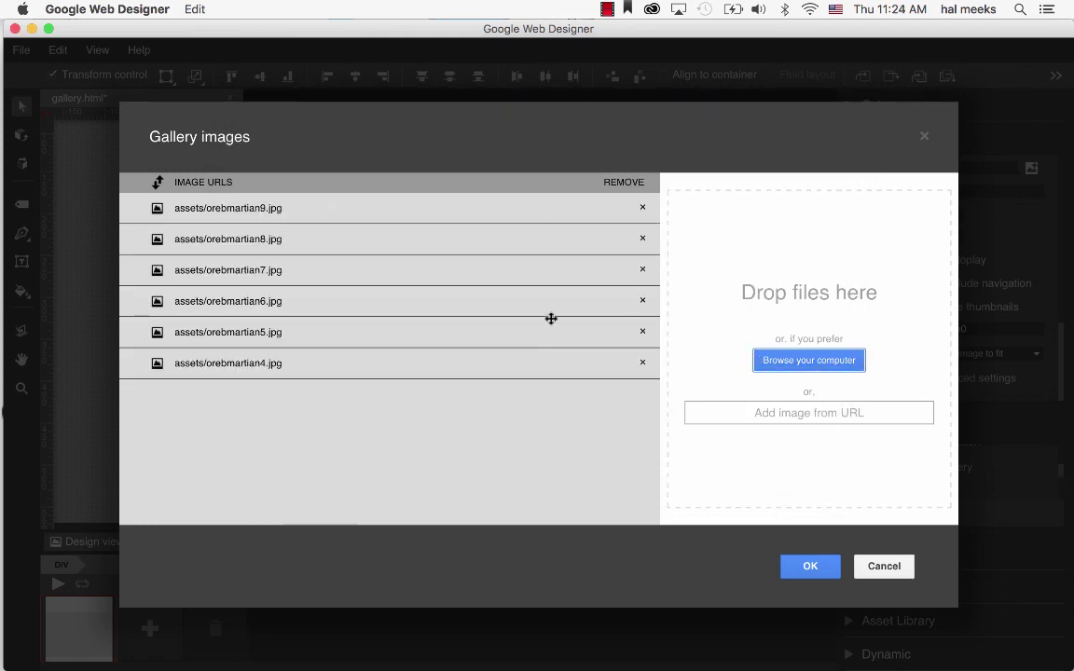
pyautogui.click(812, 567)
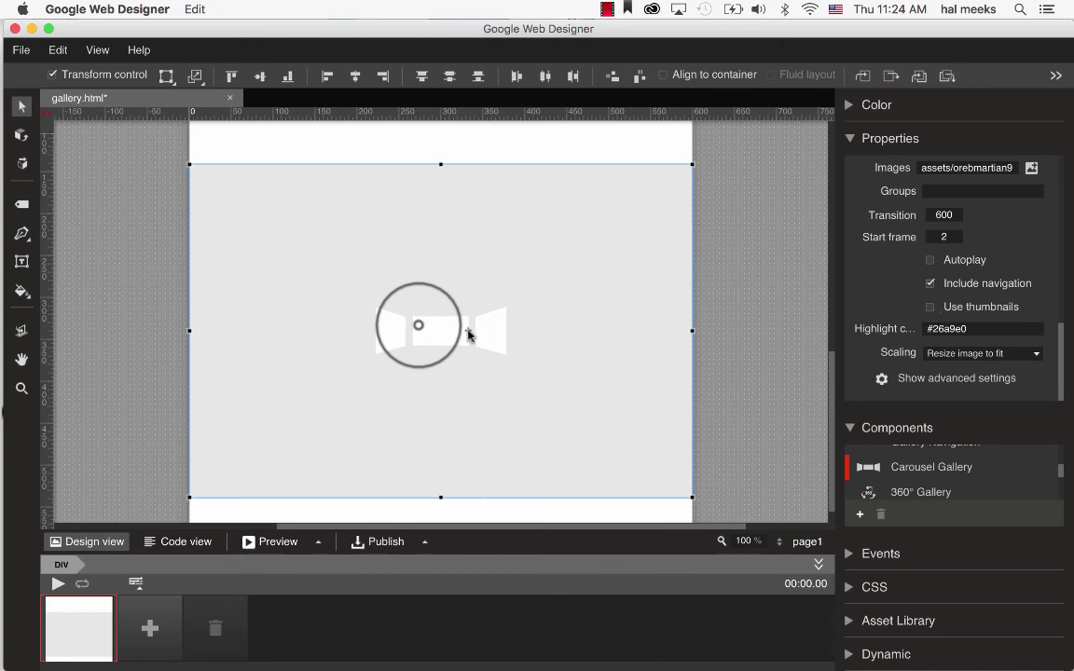
# Step: Save gallery.html from the File menu
pyautogui.click(18, 50)
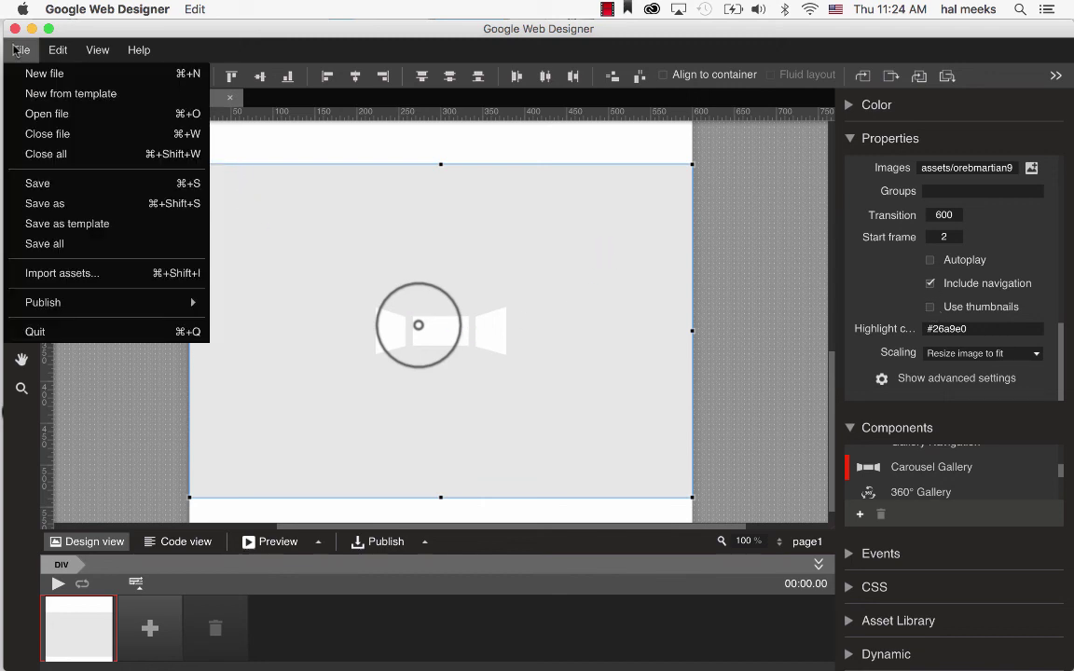
pyautogui.click(70, 182)
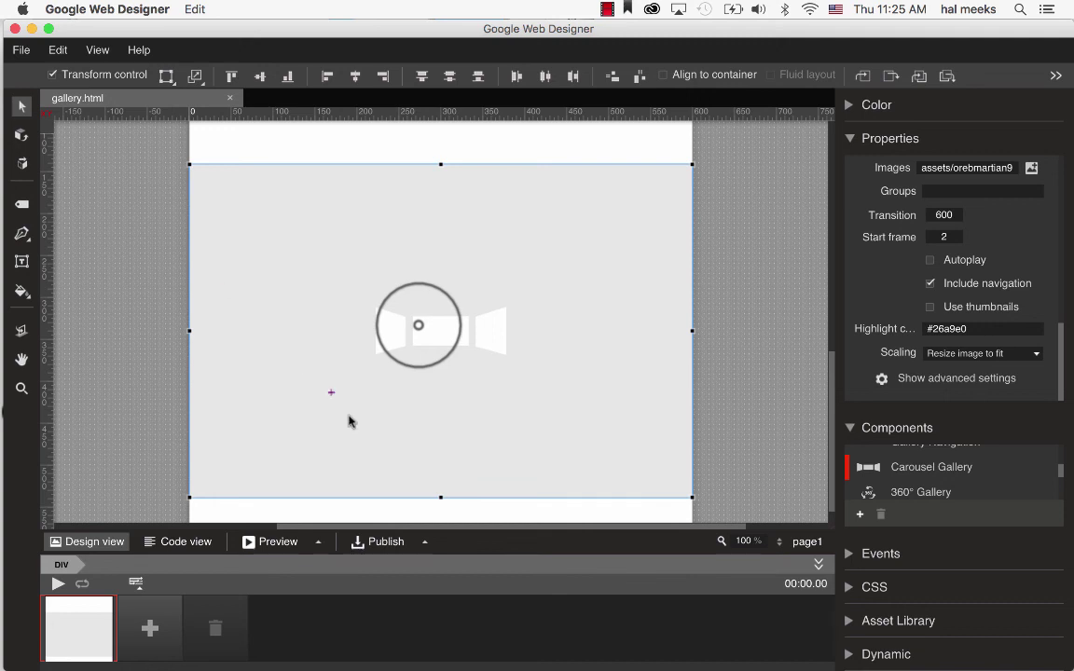
# Step: Publish the gallery locally as a zip named gallery
pyautogui.click(387, 544)
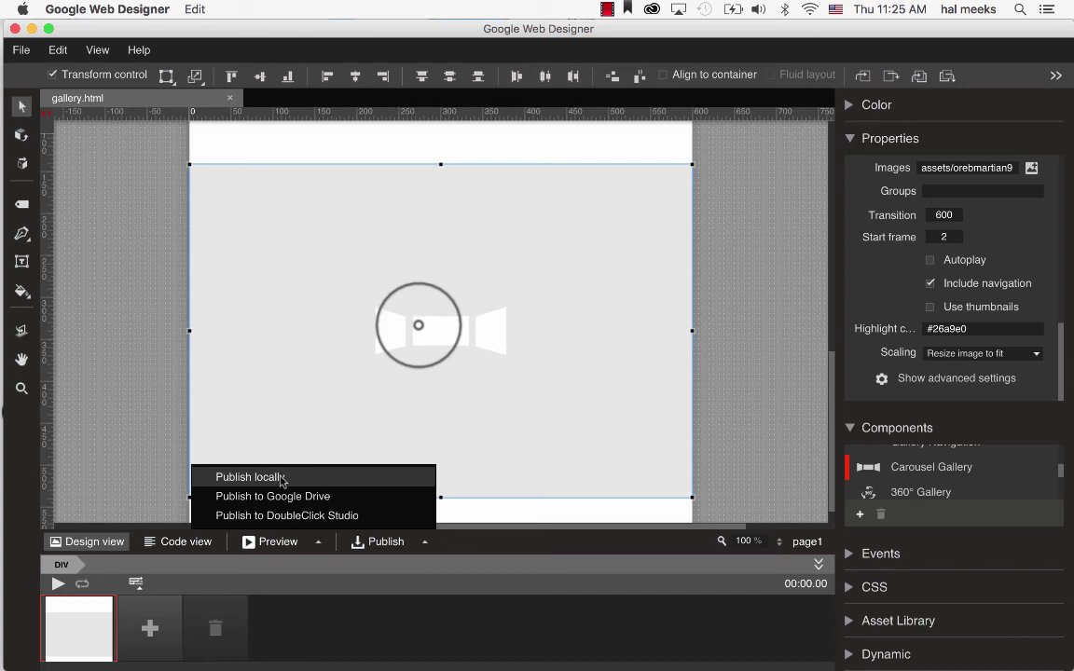
pyautogui.click(250, 477)
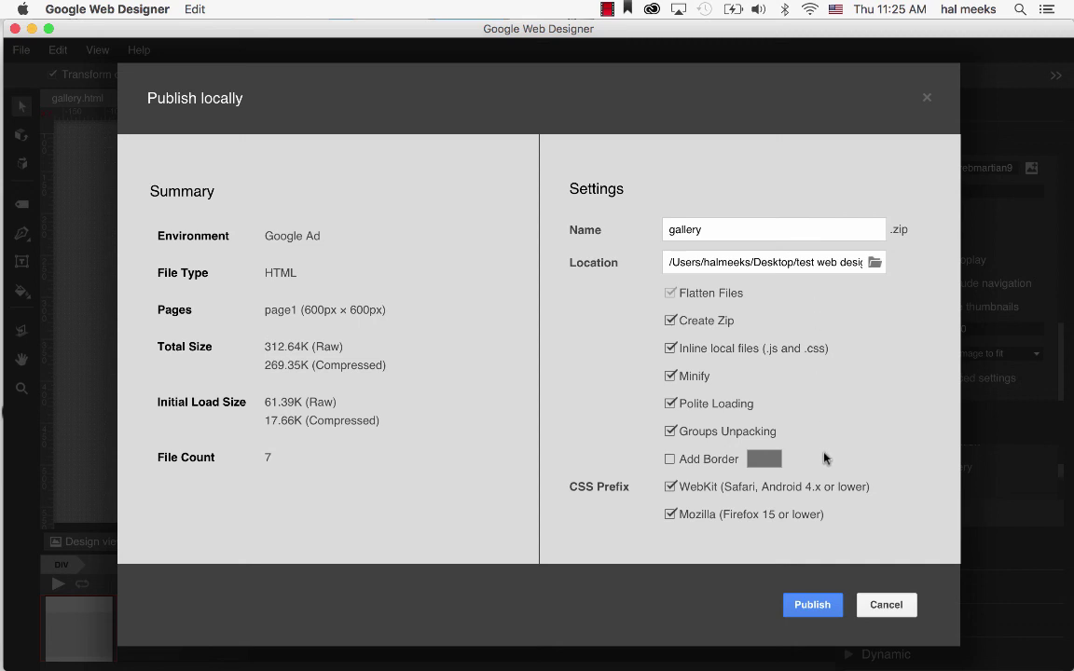
pyautogui.click(818, 607)
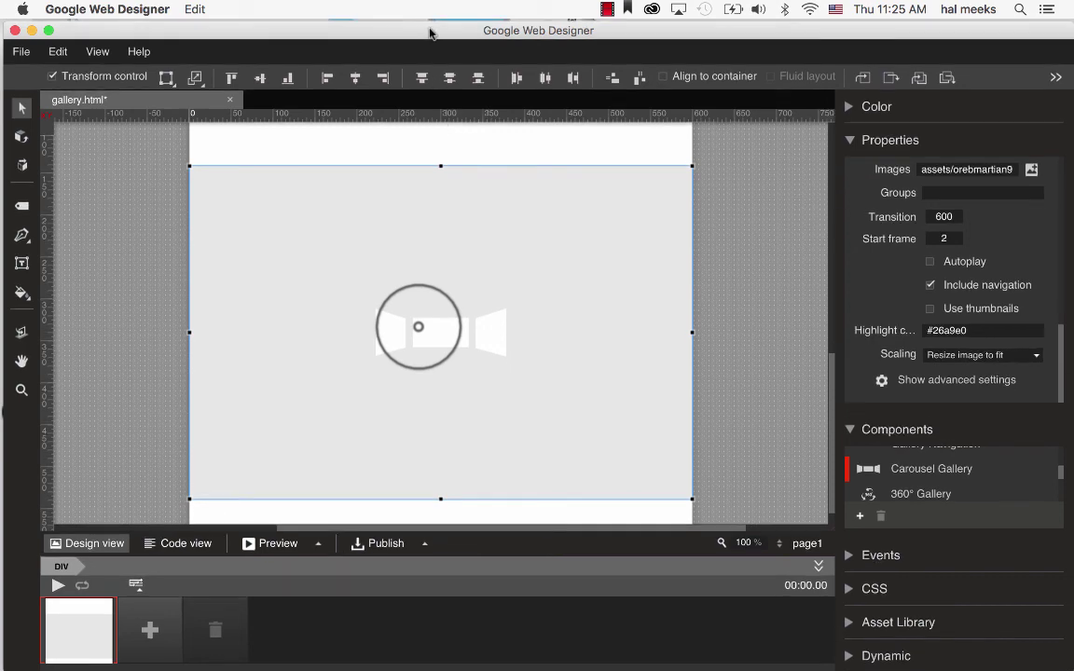
# Step: Move the Web Designer window aside and open the published gallery folder in Finder
pyautogui.moveTo(429, 31); pyautogui.dragTo(432, 127)
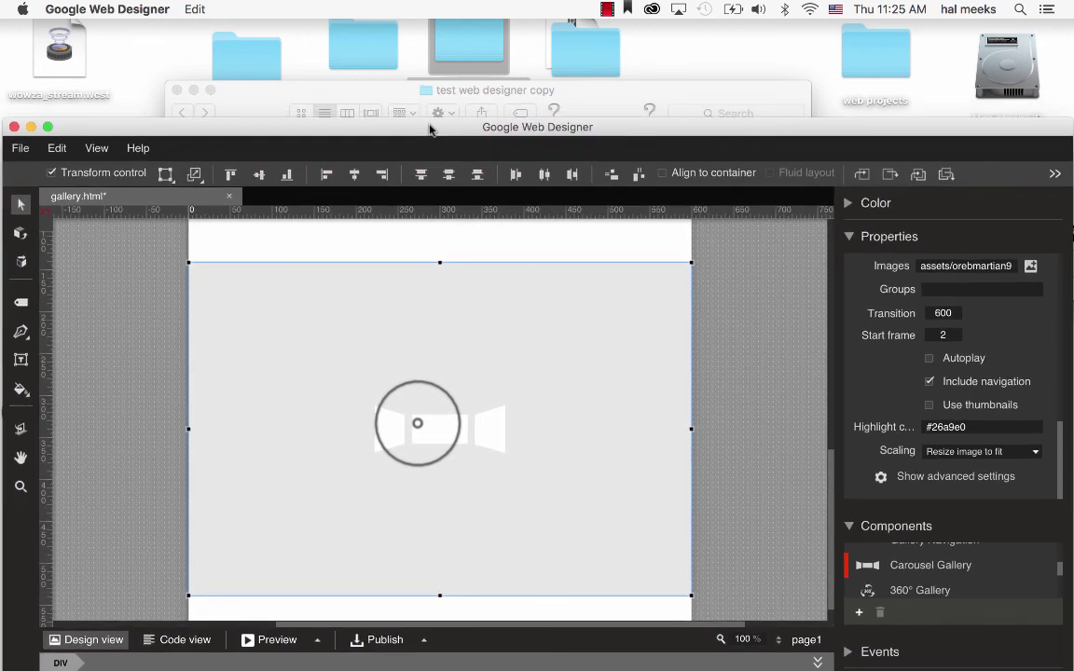
pyautogui.click(447, 89)
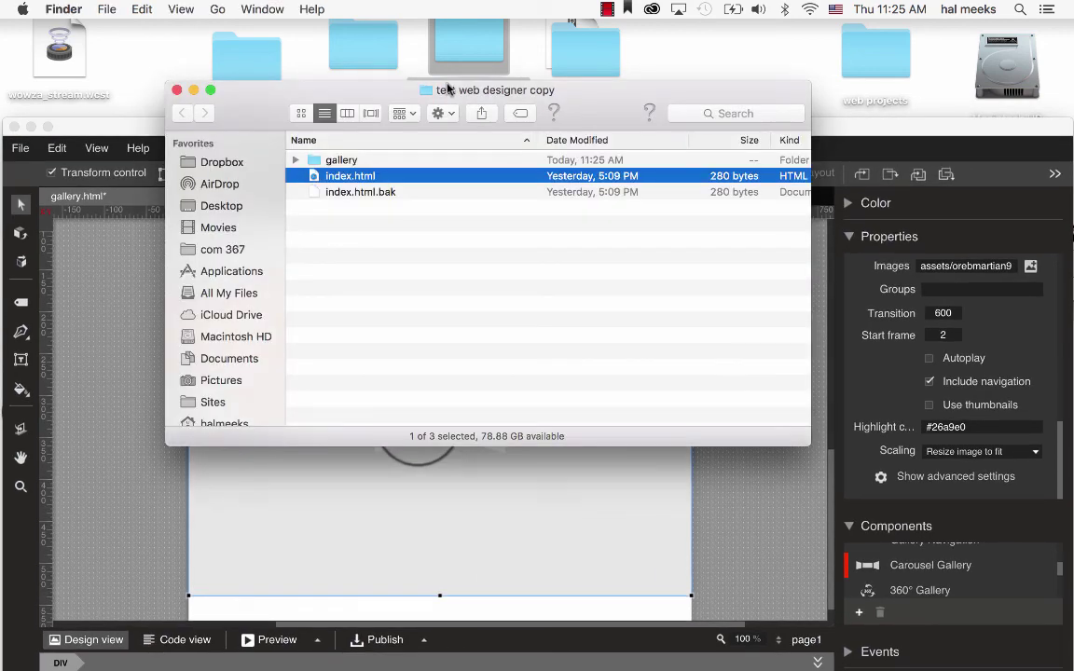
pyautogui.doubleClick(341, 163)
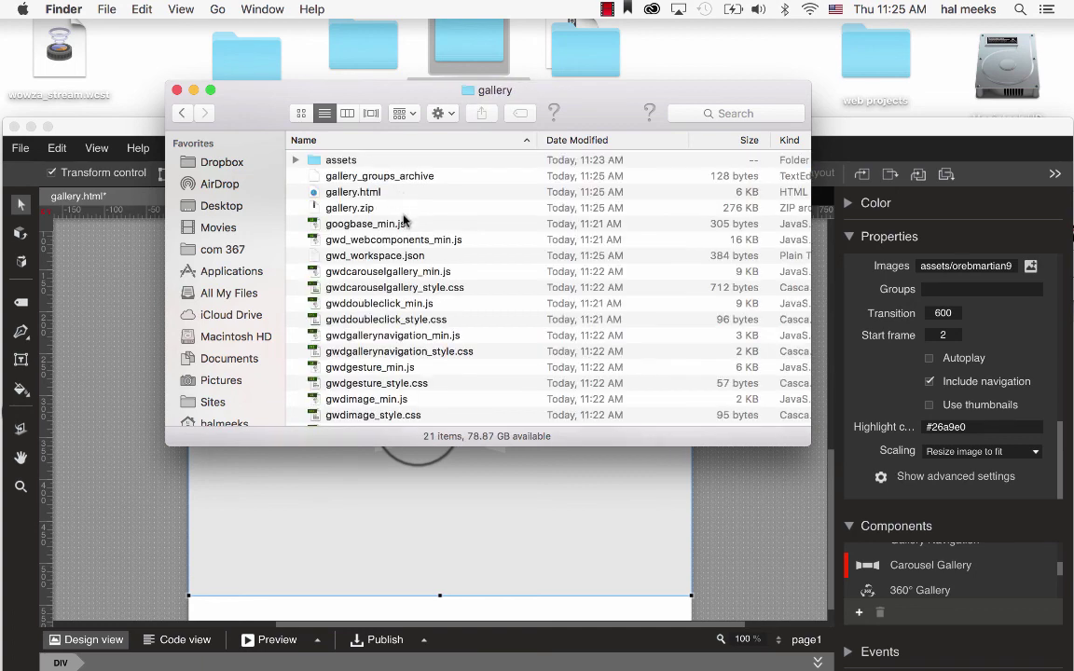
pyautogui.scroll(-3, 404, 220)
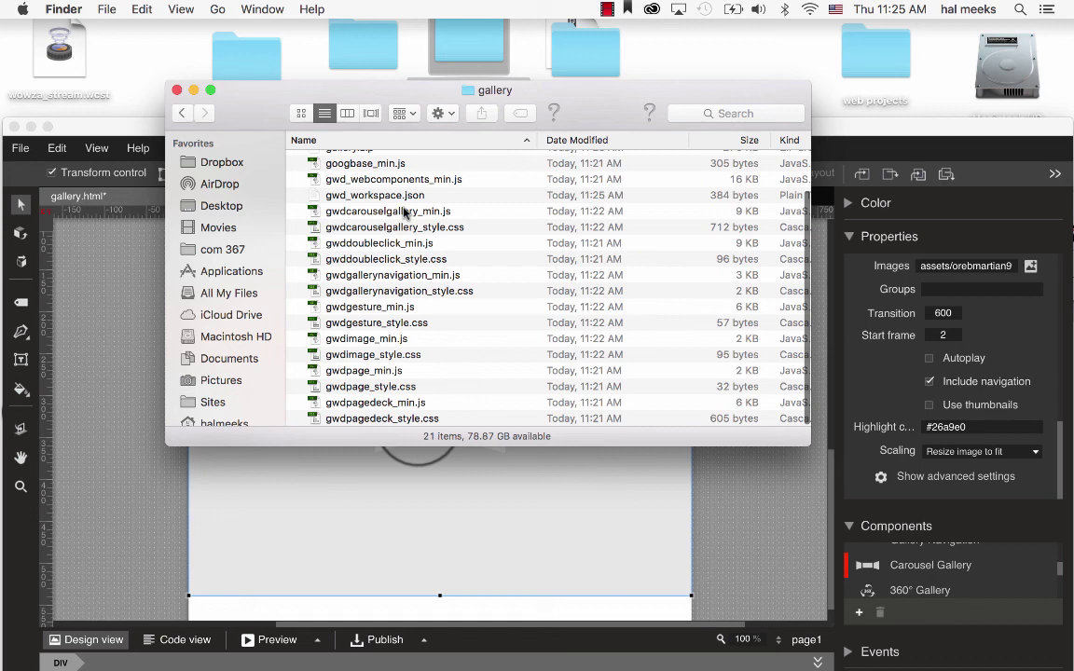
pyautogui.scroll(3, 403, 214)
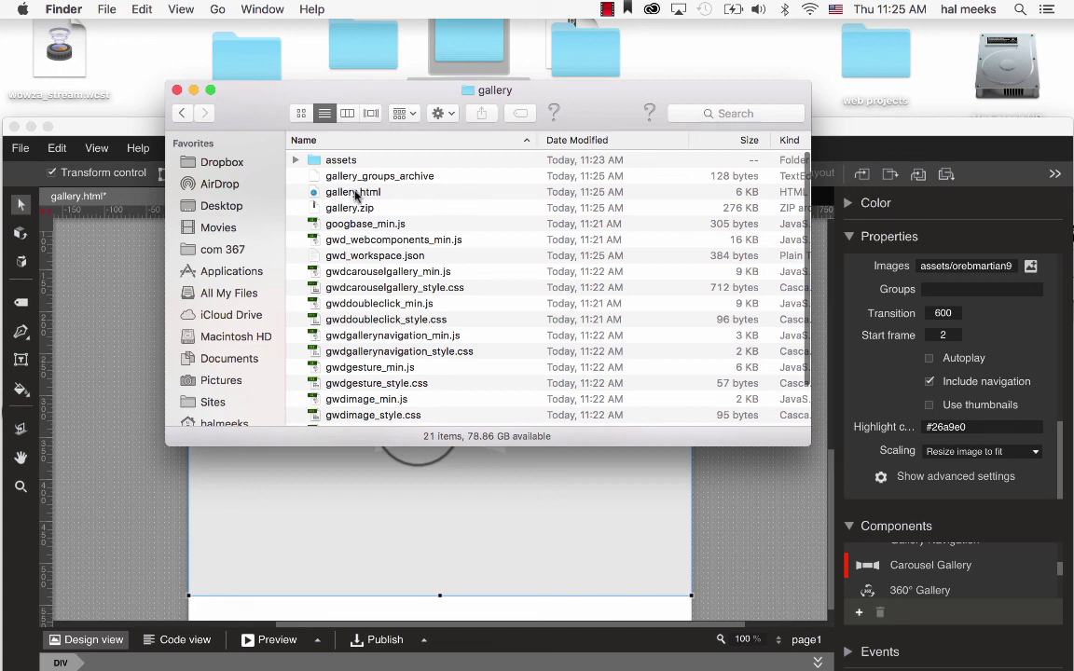
# Step: Open gallery.html in Safari and click through all six carousel dots, ending on slide two
pyautogui.doubleClick(355, 193)
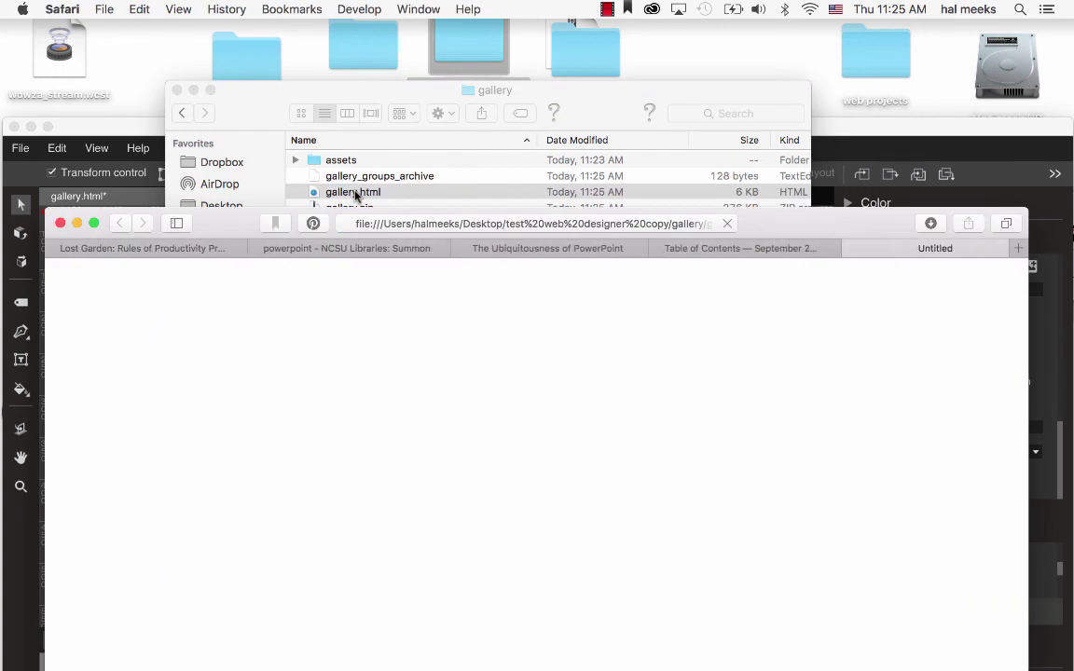
pyautogui.moveTo(244, 230); pyautogui.dragTo(236, 72)
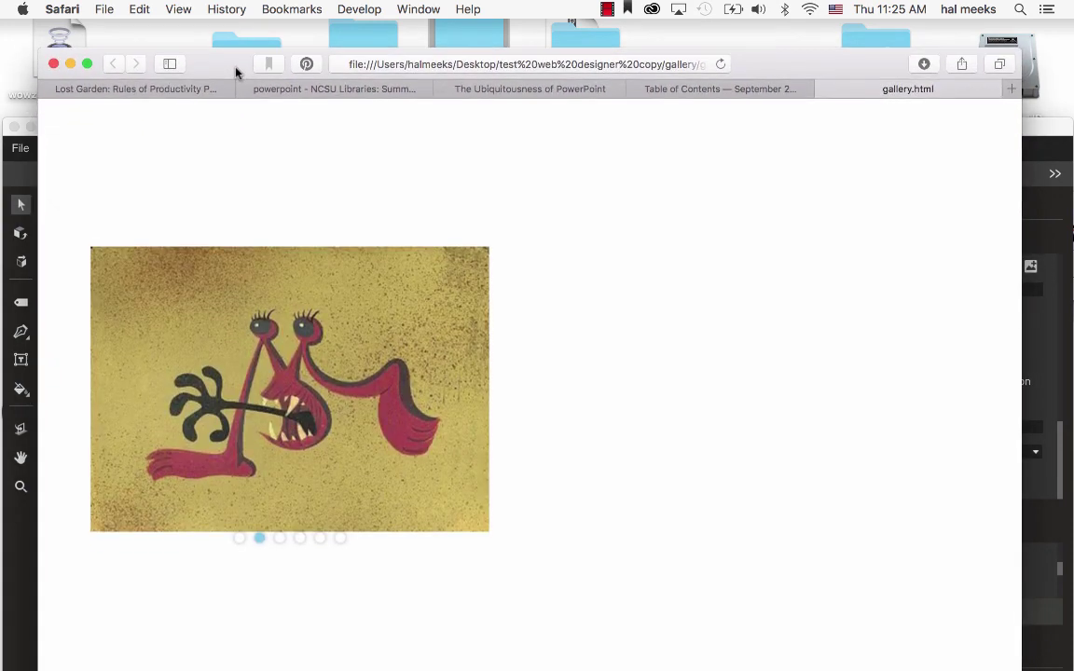
pyautogui.click(239, 540)
pyautogui.click(259, 541)
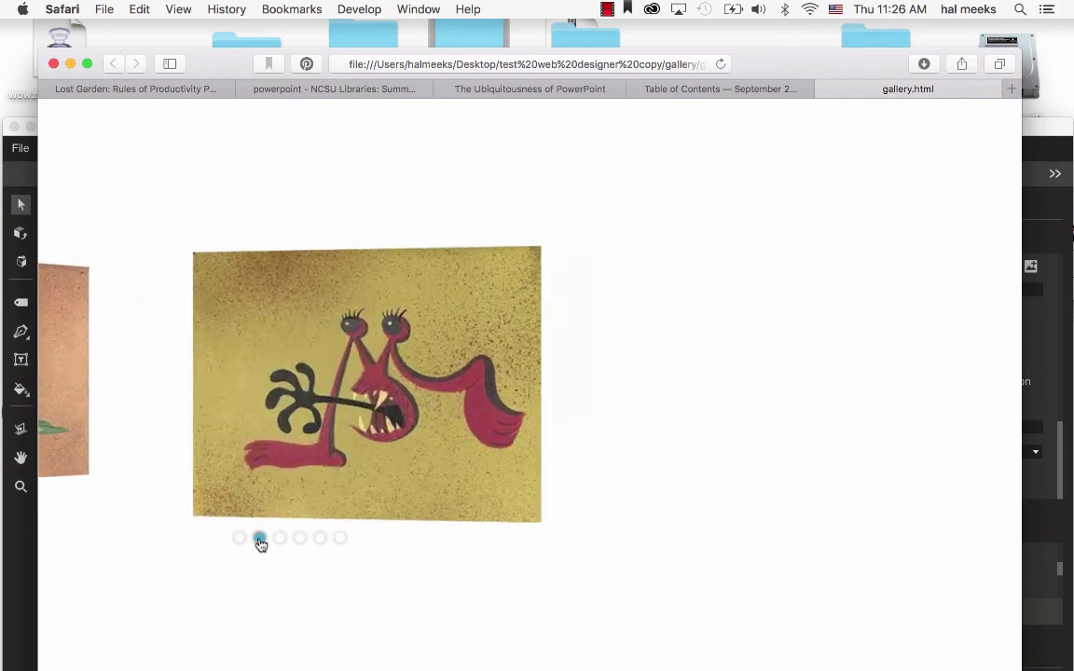
pyautogui.click(279, 541)
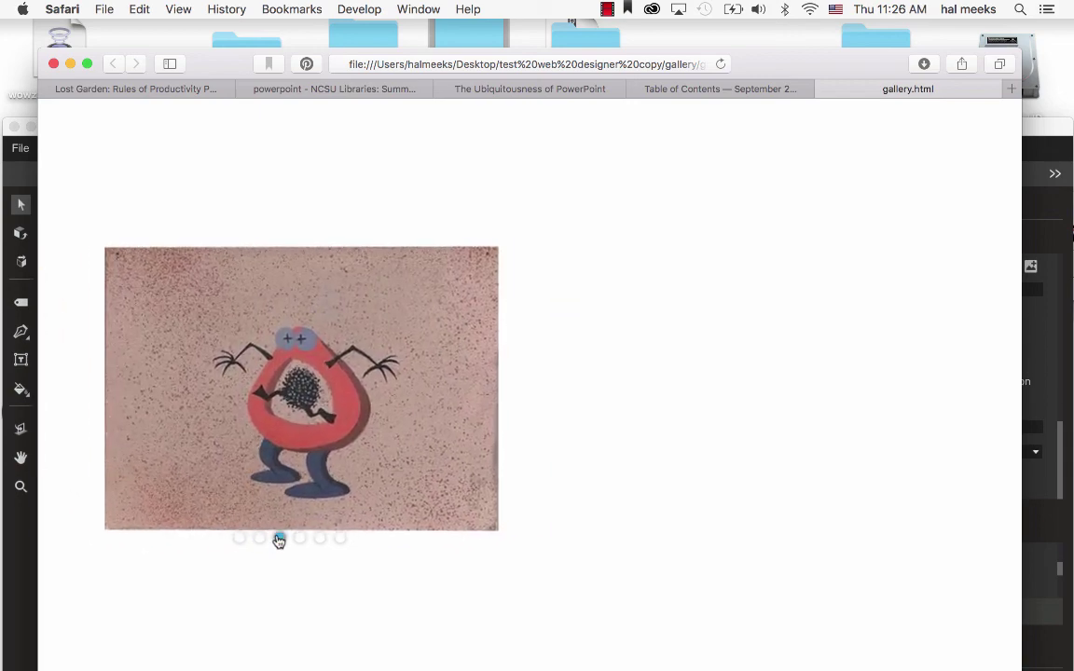
pyautogui.click(299, 541)
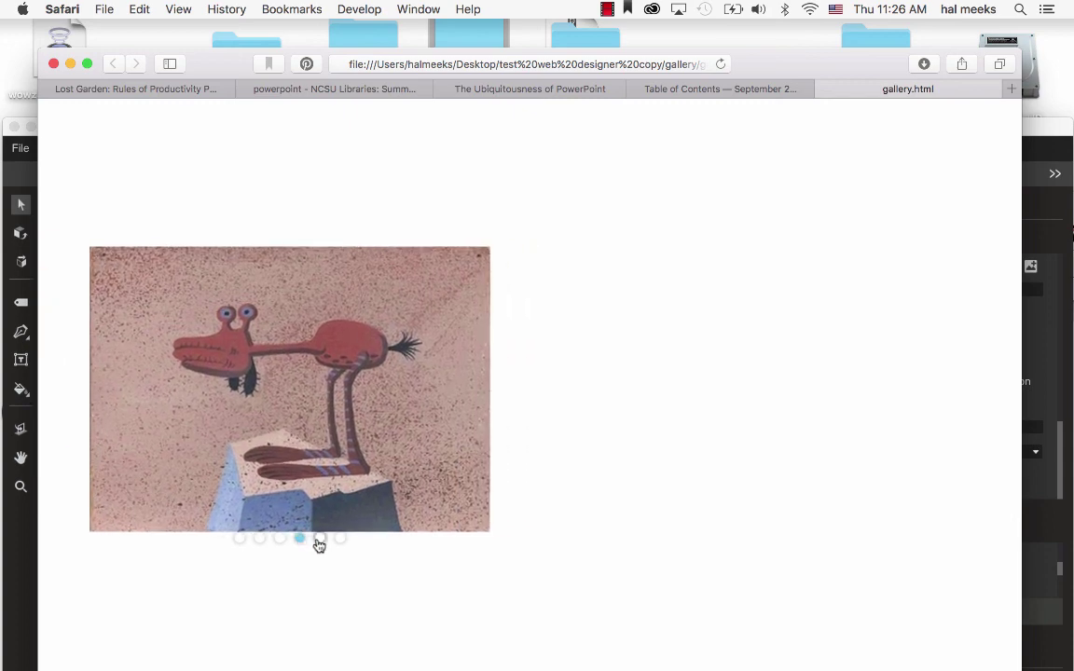
pyautogui.click(319, 541)
pyautogui.click(340, 541)
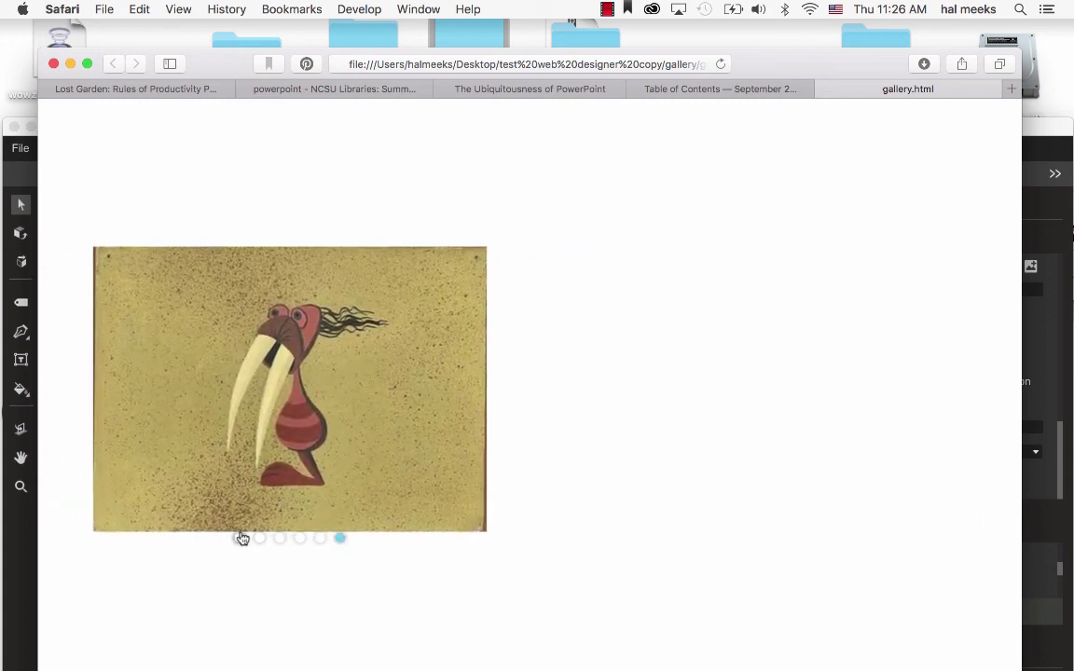
pyautogui.click(240, 539)
pyautogui.click(259, 539)
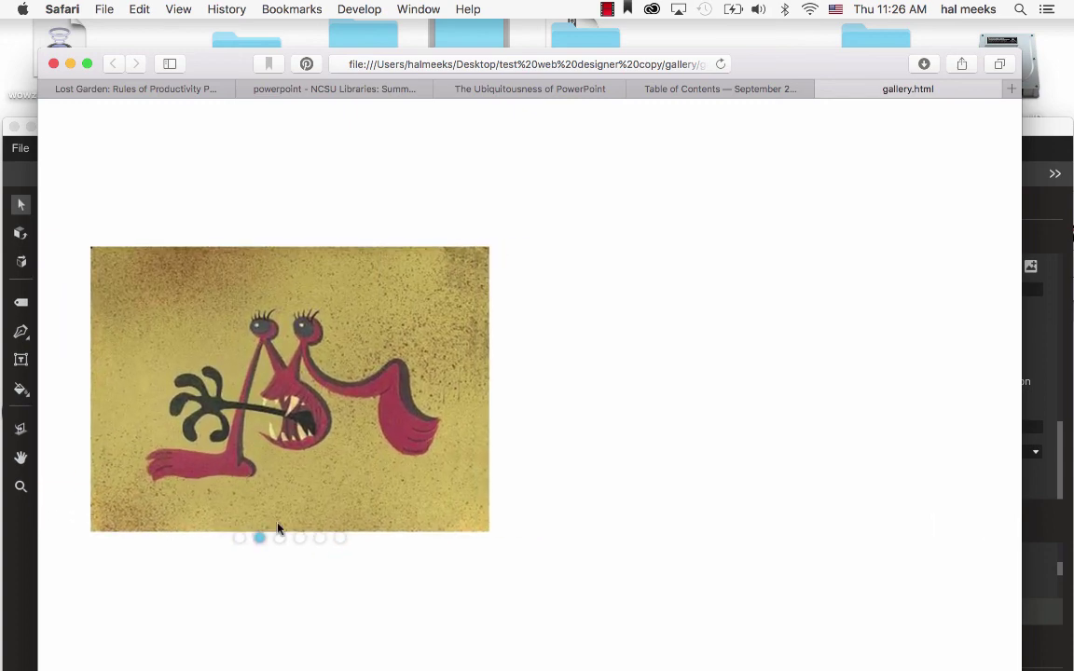
# Step: Close the gallery.html preview tab in Safari and maximize the Web Designer window
pyautogui.click(823, 89)
pyautogui.click(1033, 132)
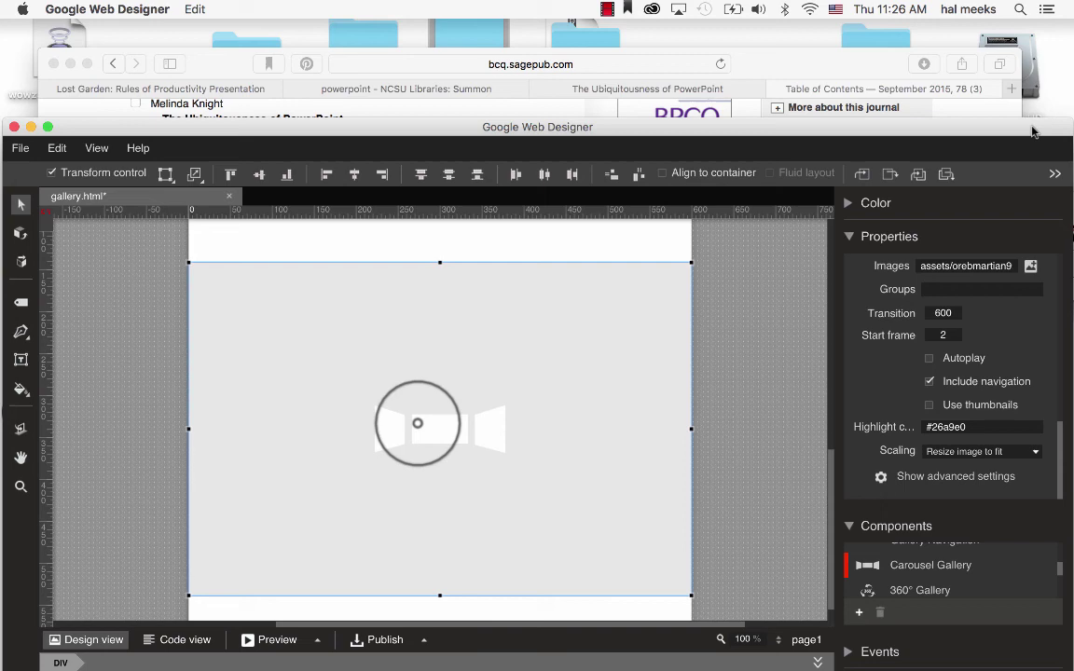
pyautogui.doubleClick(1033, 132)
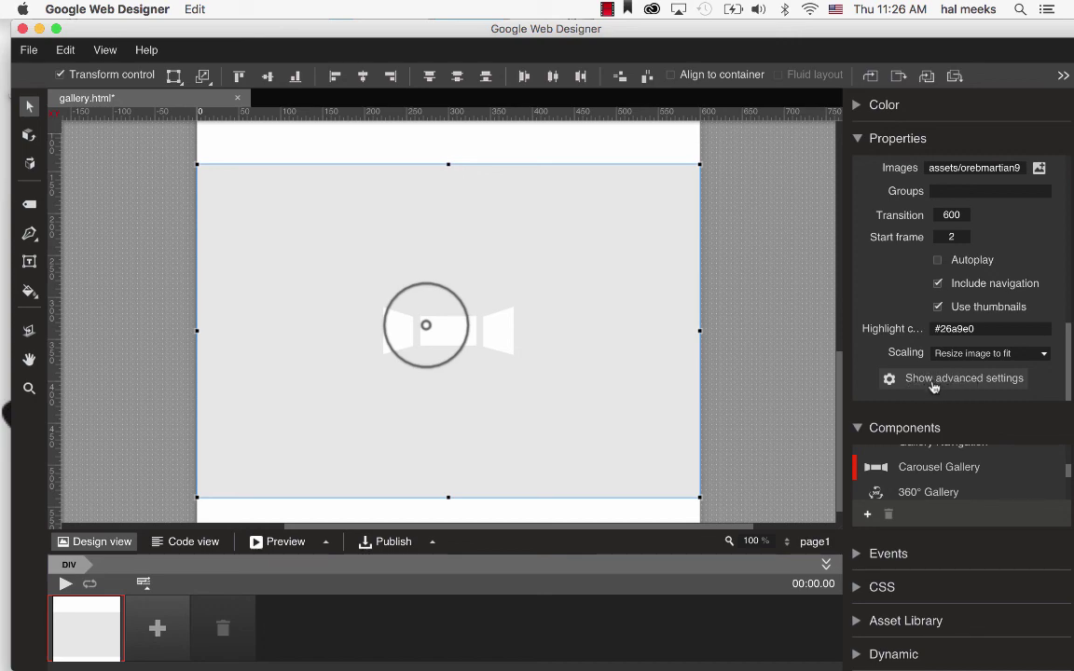
pyautogui.click(898, 379)
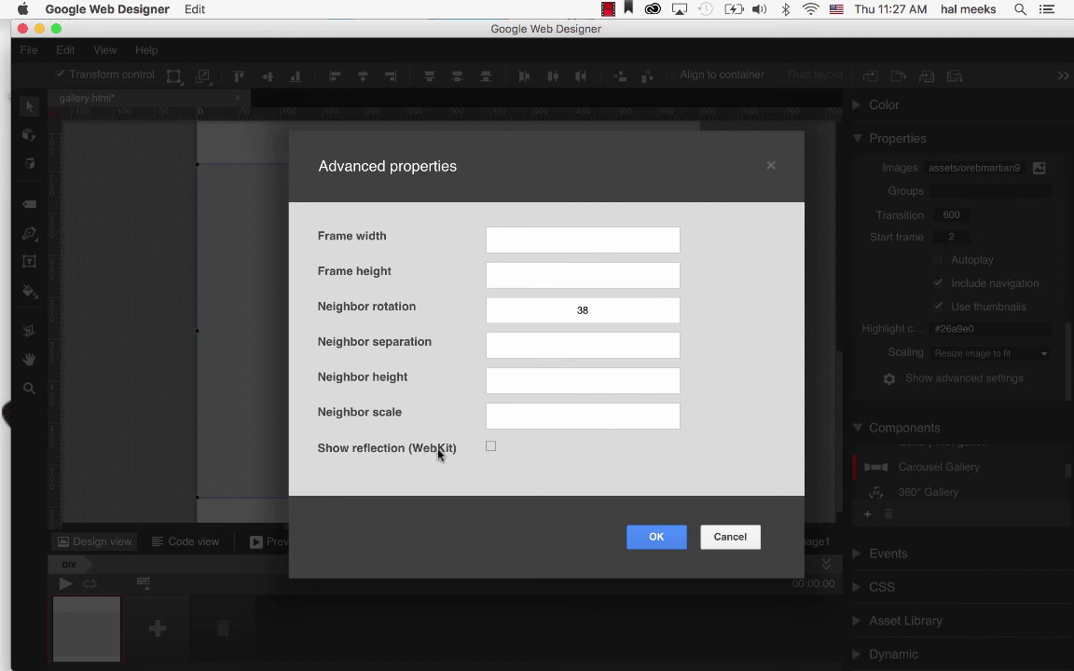
pyautogui.click(655, 537)
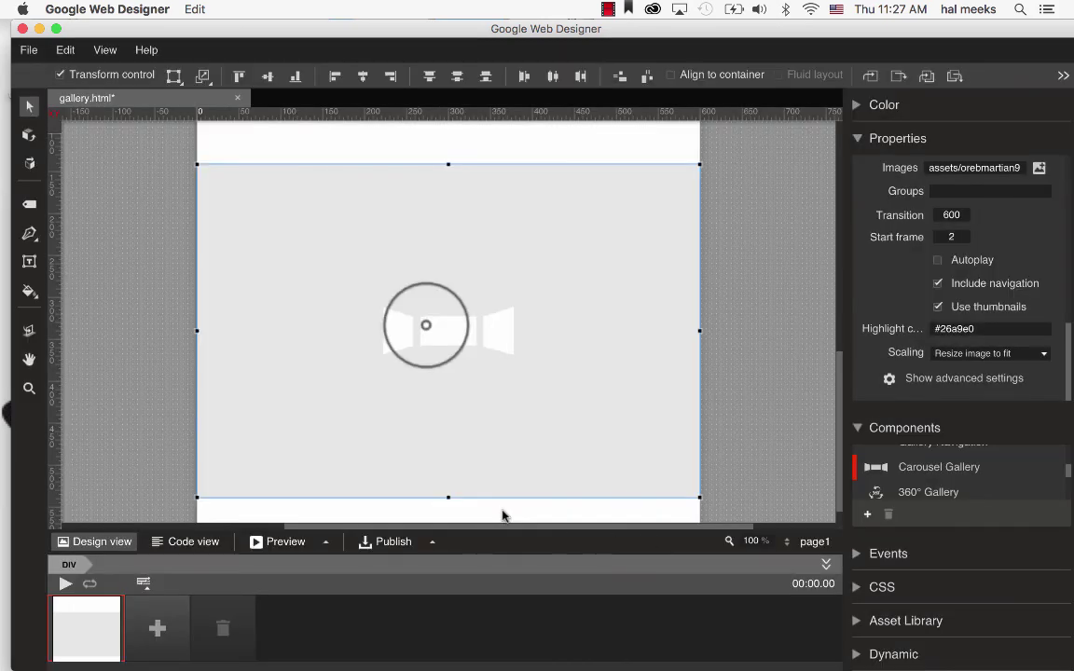
# Step: Save gallery.html, publish it locally, and lower the Web Designer window to reveal the desktop
pyautogui.click(29, 49)
pyautogui.click(61, 180)
pyautogui.click(392, 542)
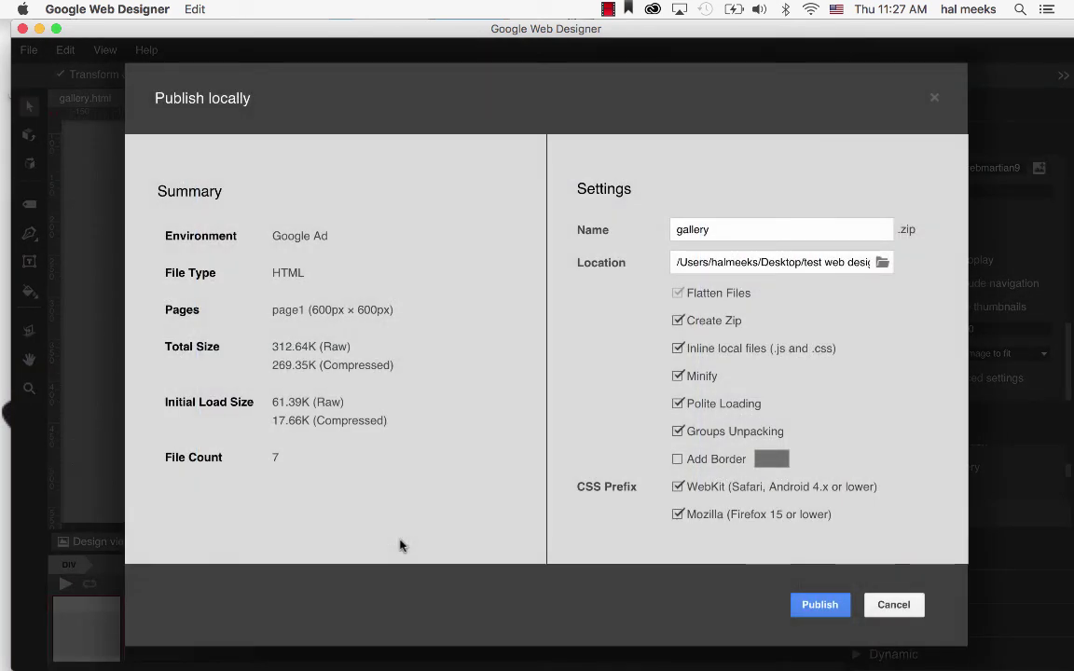
pyautogui.click(835, 608)
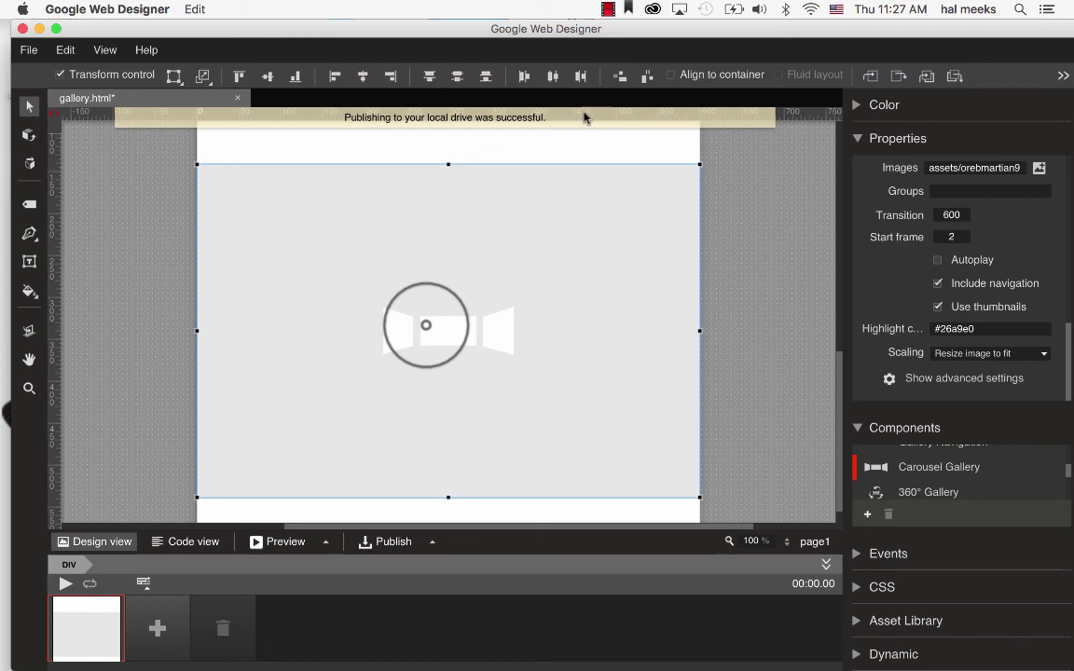
pyautogui.moveTo(519, 29); pyautogui.dragTo(520, 105)
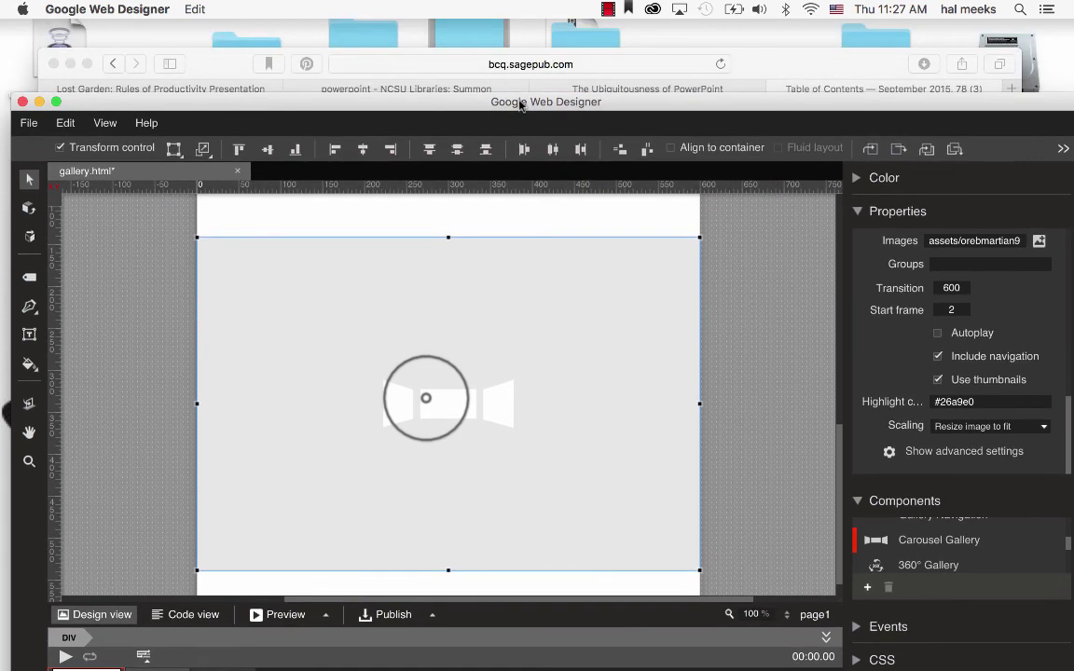
# Step: Open gallery.html from the test web designer copy > gallery folder in Safari
pyautogui.doubleClick(485, 35)
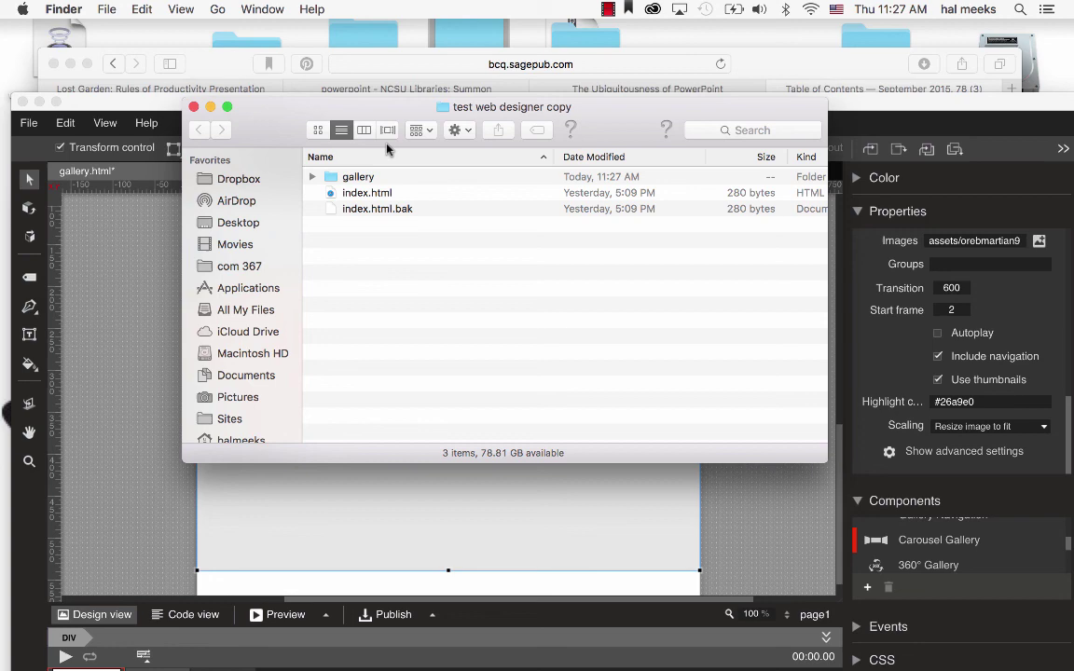
pyautogui.doubleClick(362, 177)
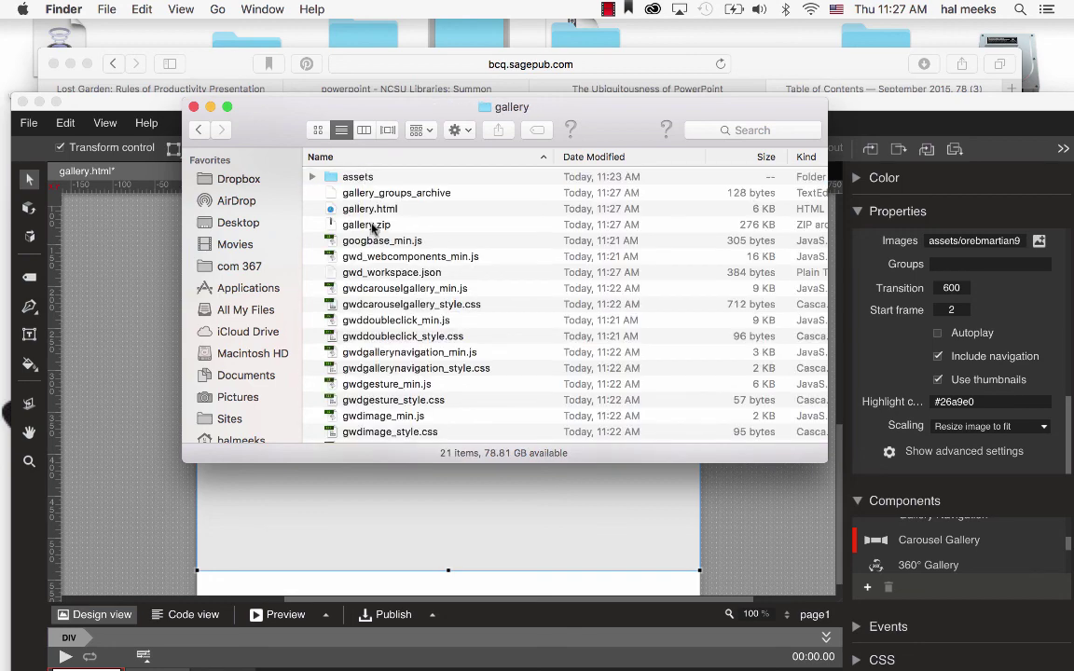
pyautogui.doubleClick(366, 210)
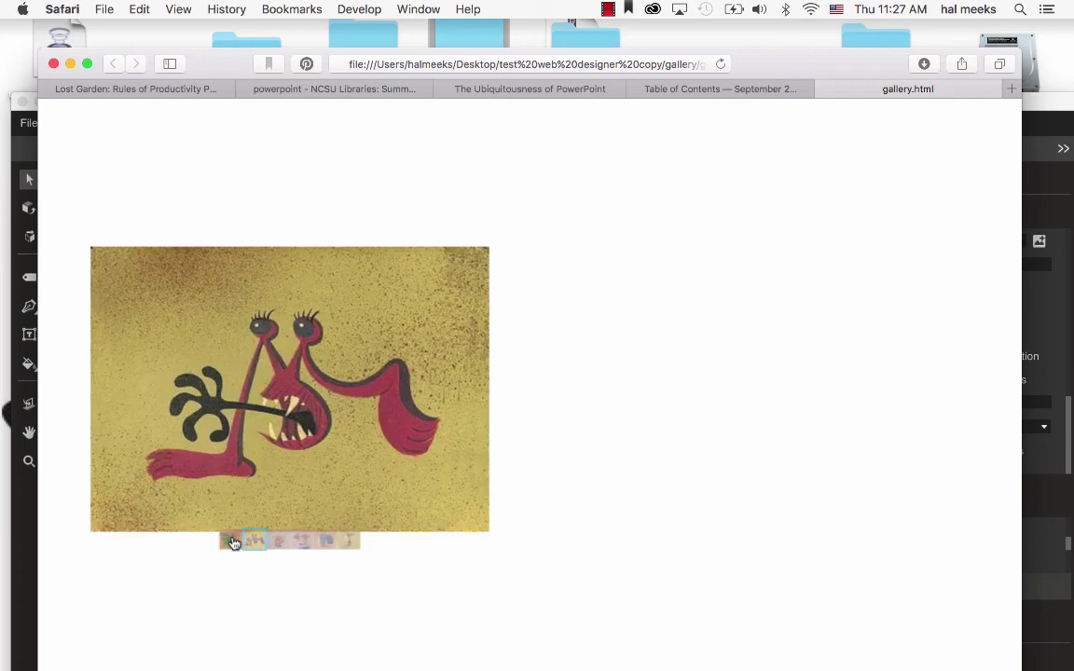
# Step: Step through all six thumbnails, through the blue horse and walrus, ending on the red bird image
pyautogui.click(233, 542)
pyautogui.click(252, 540)
pyautogui.click(276, 544)
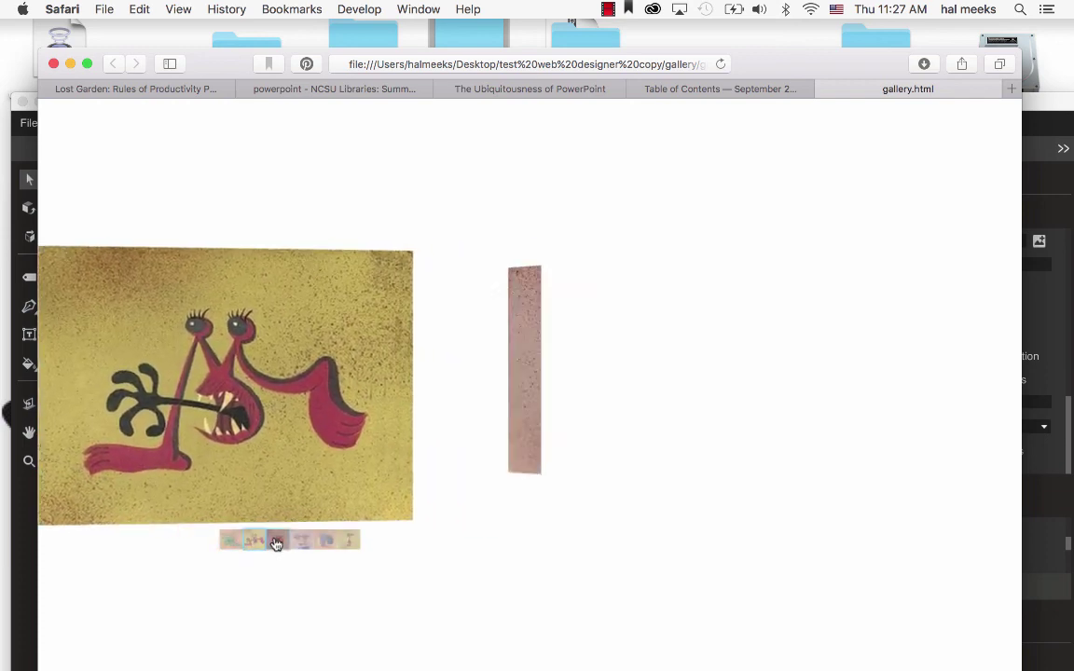
pyautogui.click(298, 543)
pyautogui.click(326, 544)
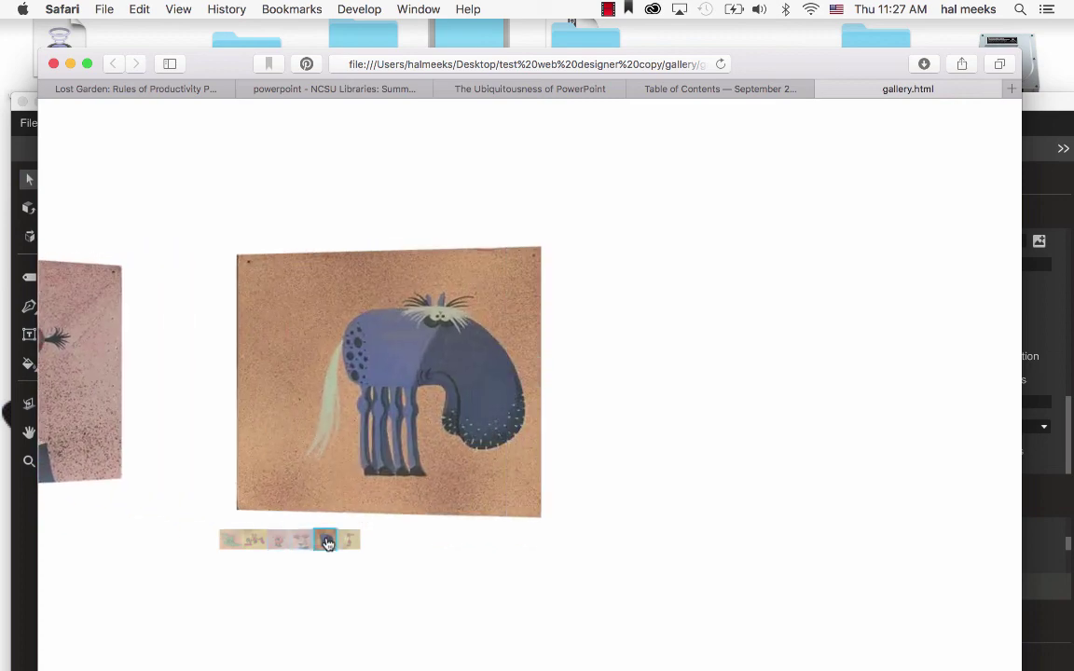
pyautogui.click(350, 539)
pyautogui.click(286, 544)
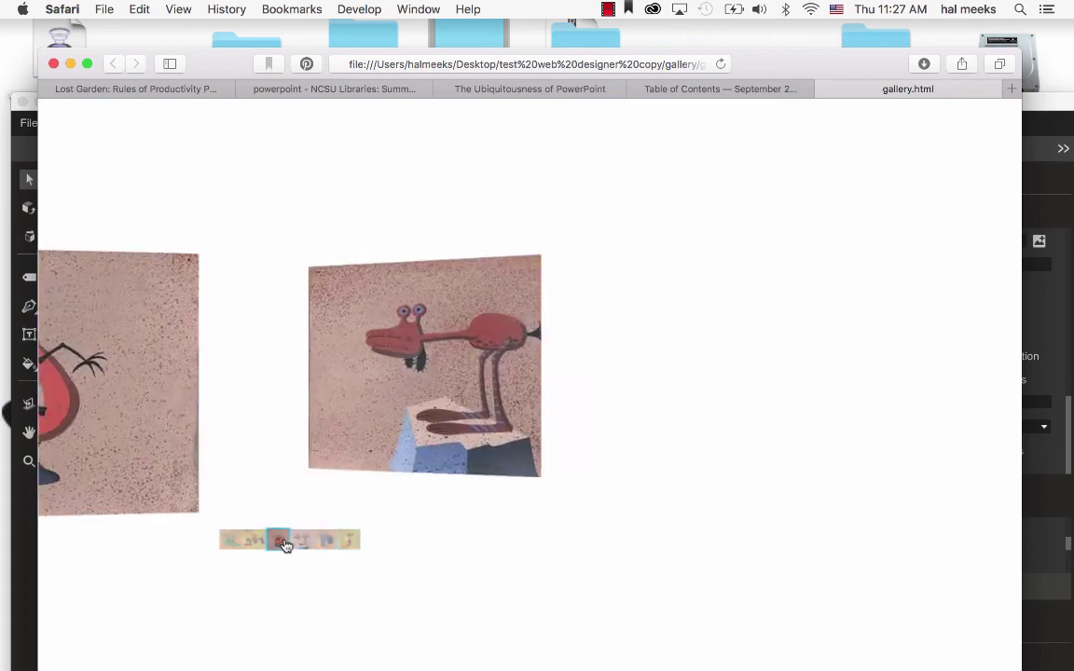